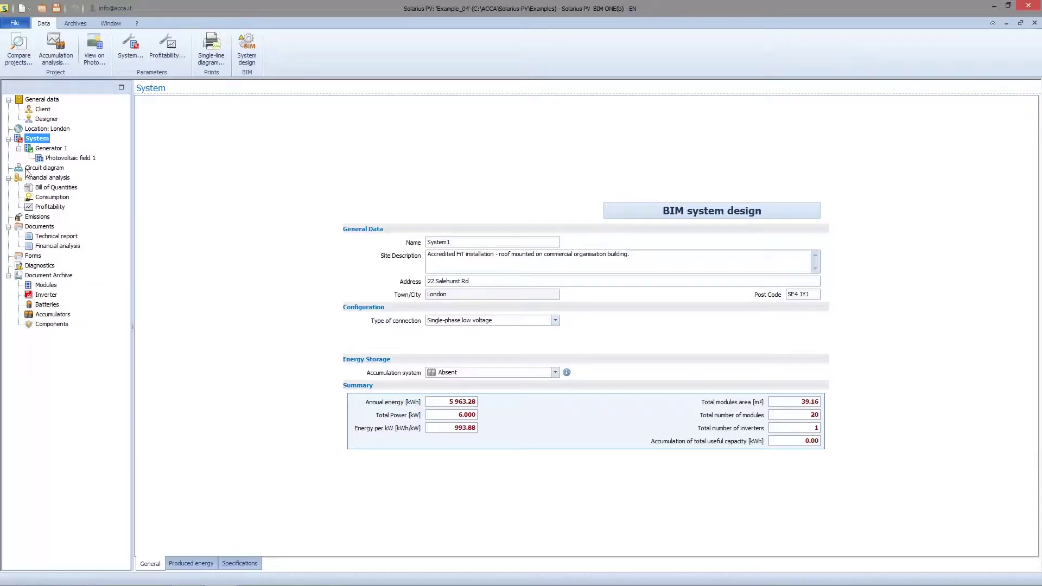
Step: In the circuit diagram's general data, set the interface device positioning to External to the DC/AC converter and the device to Disconnector switch with fuse
click(38, 169)
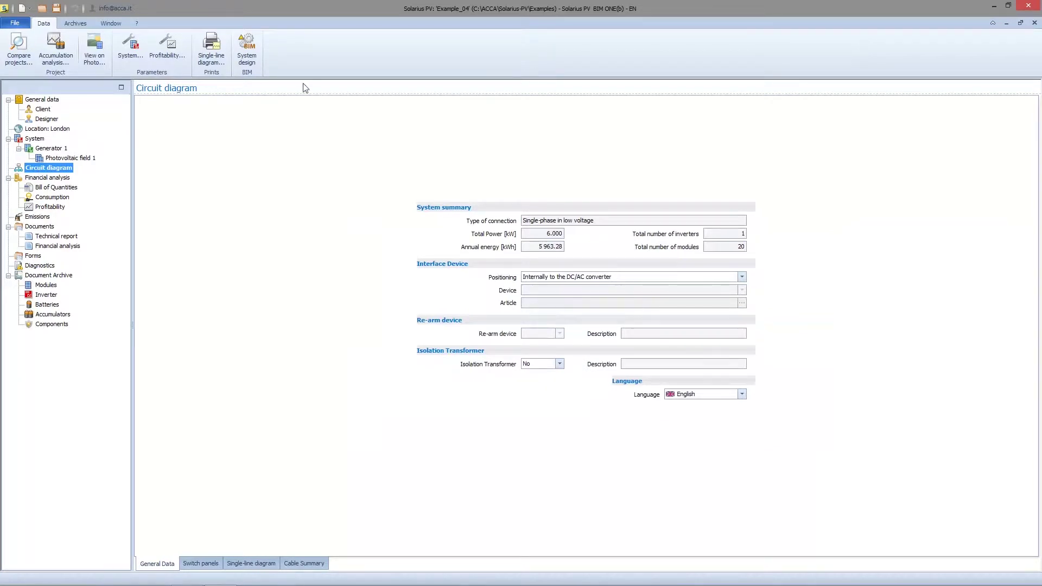
click(595, 278)
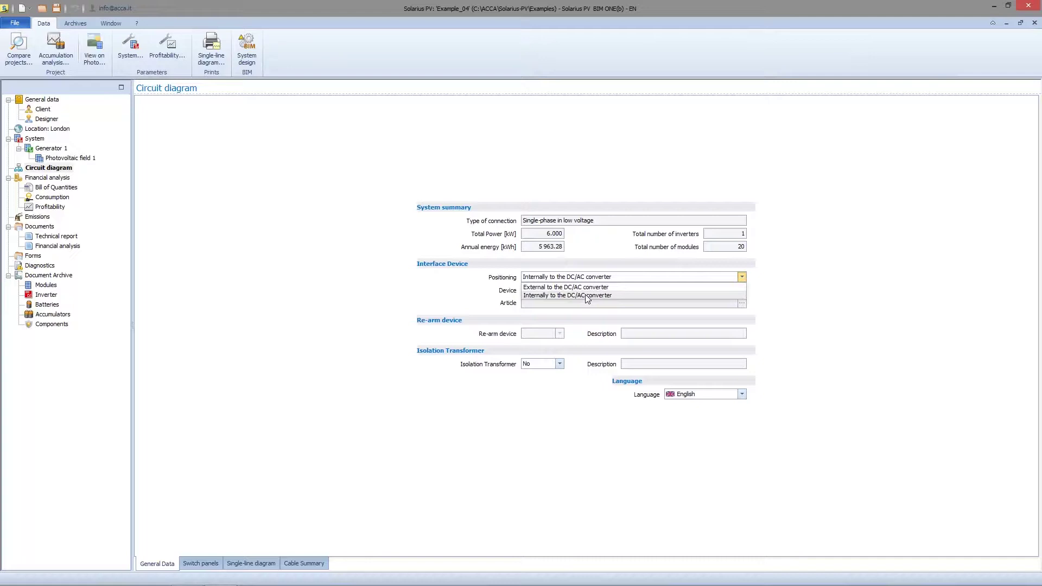
click(585, 287)
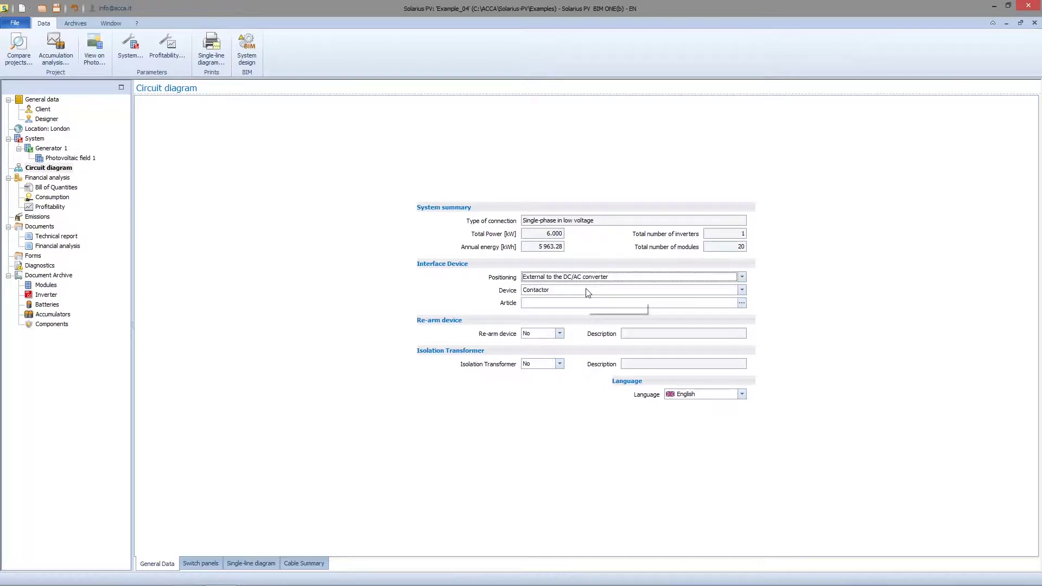
click(586, 291)
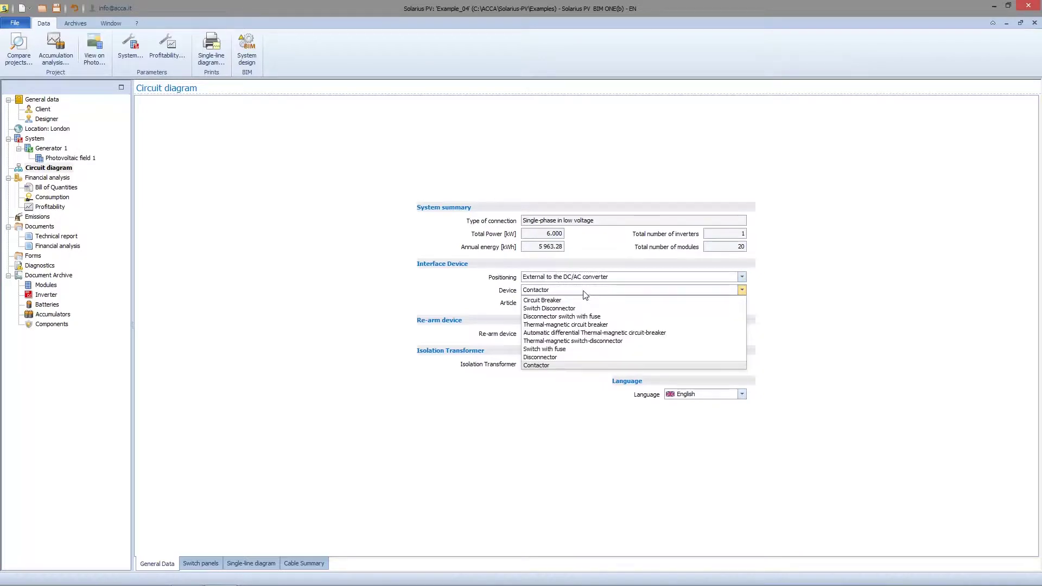
click(571, 318)
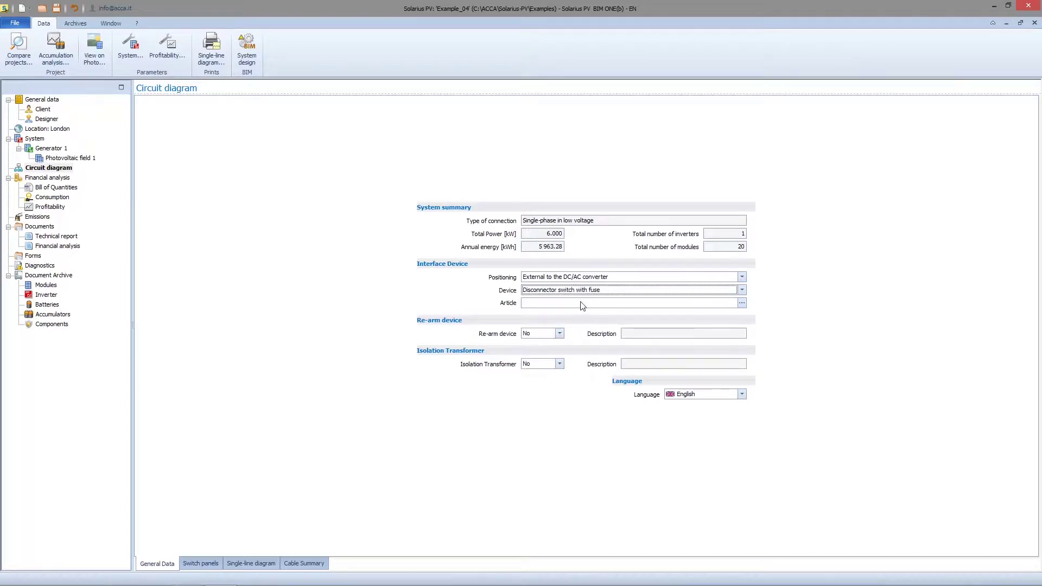
Step: Examine the component data of the ABB M200893 switch-disconnector-fuse among the interface device articles without assigning it
click(742, 303)
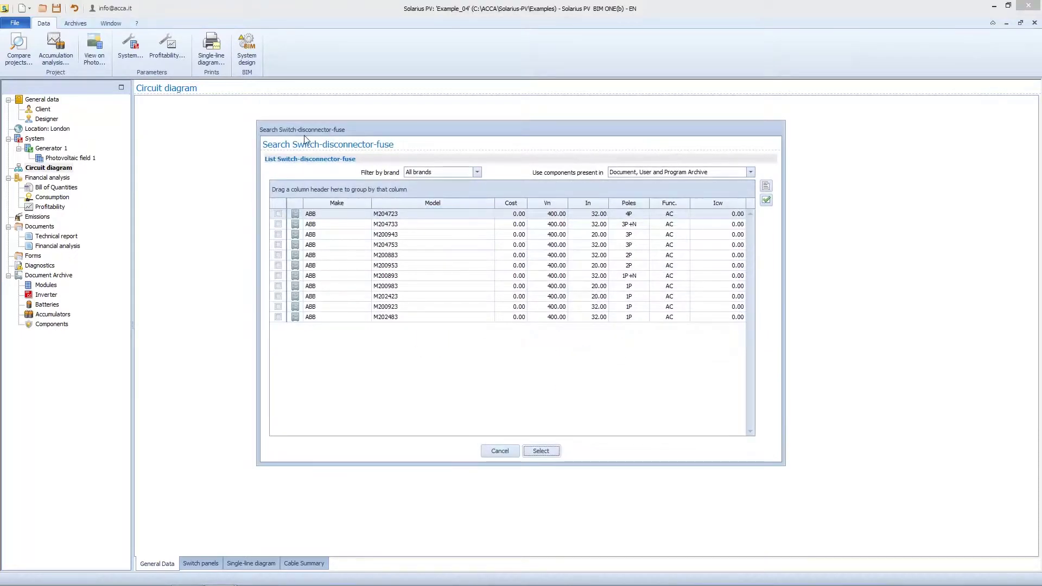
click(278, 276)
click(766, 186)
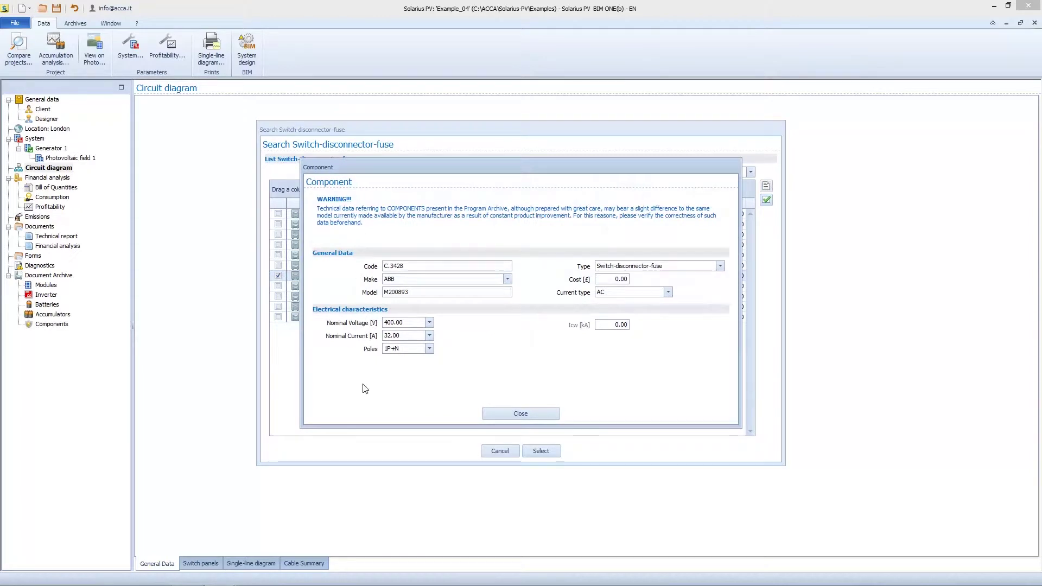
click(520, 414)
click(512, 452)
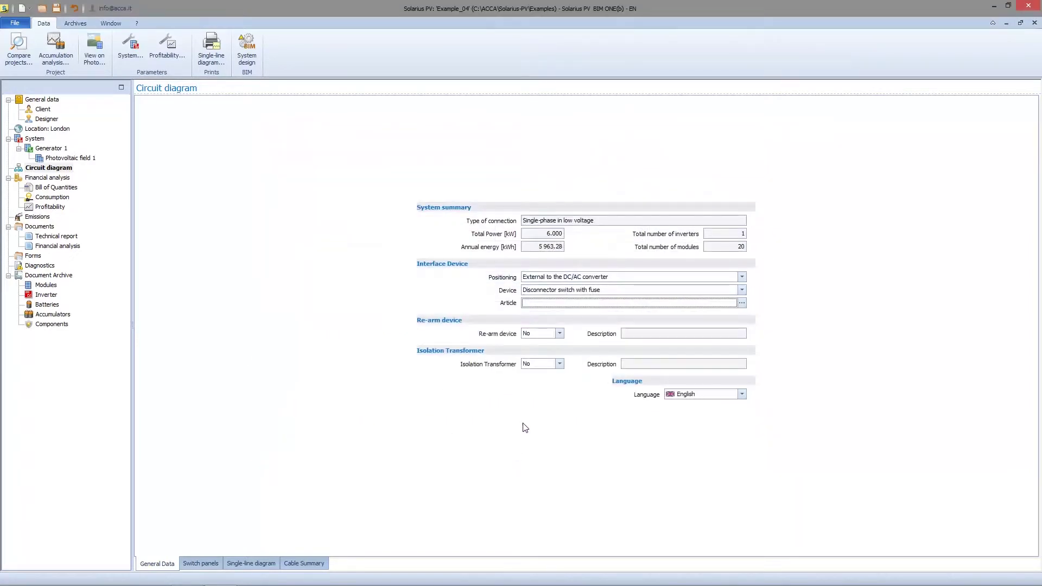
Step: Configure the general data with interface device positioning Internally to the DC/AC converter, isolation transformer No and language English
click(581, 277)
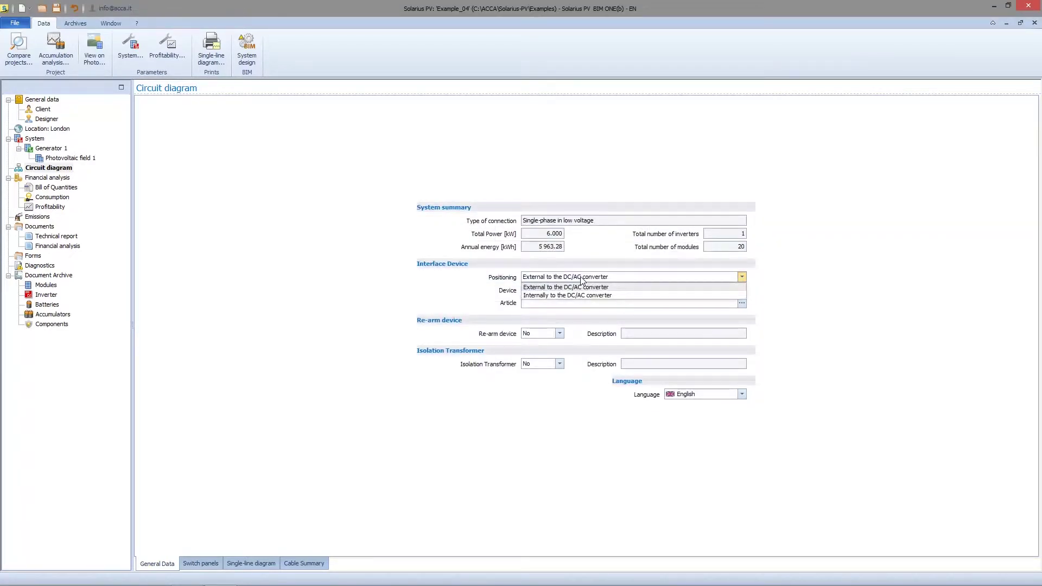
click(590, 295)
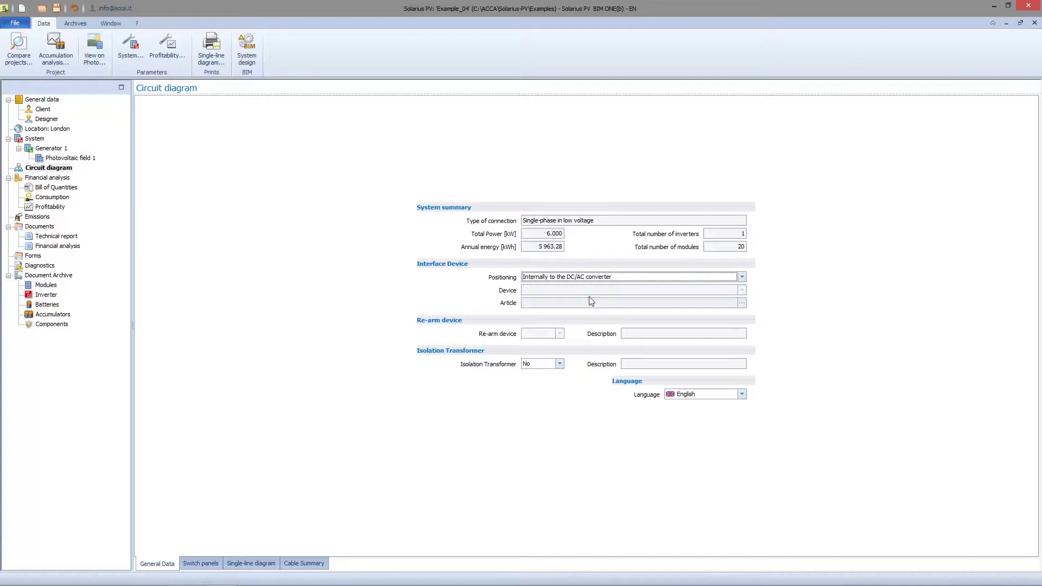
click(559, 365)
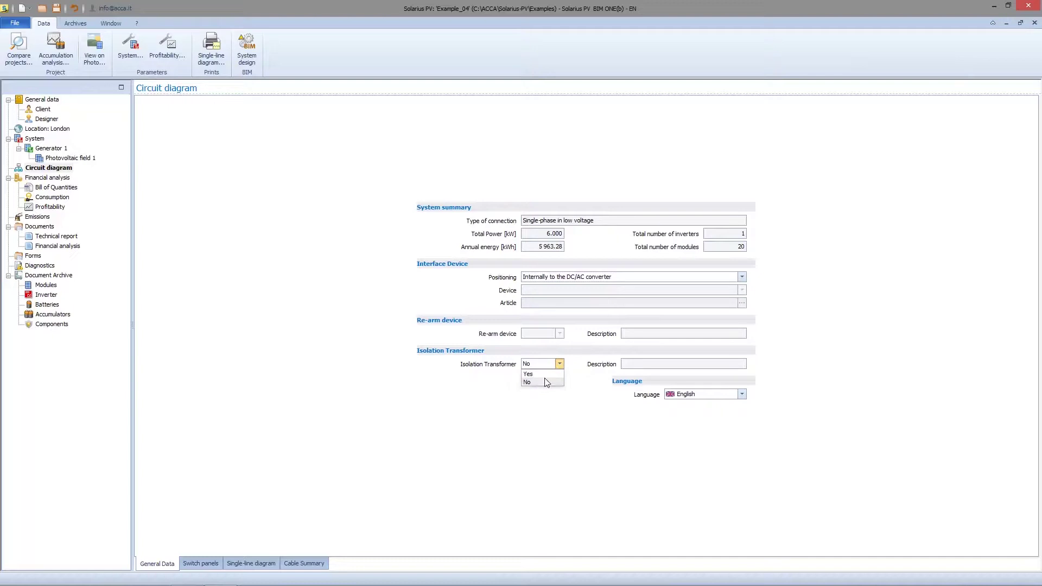
click(543, 374)
click(546, 369)
click(541, 383)
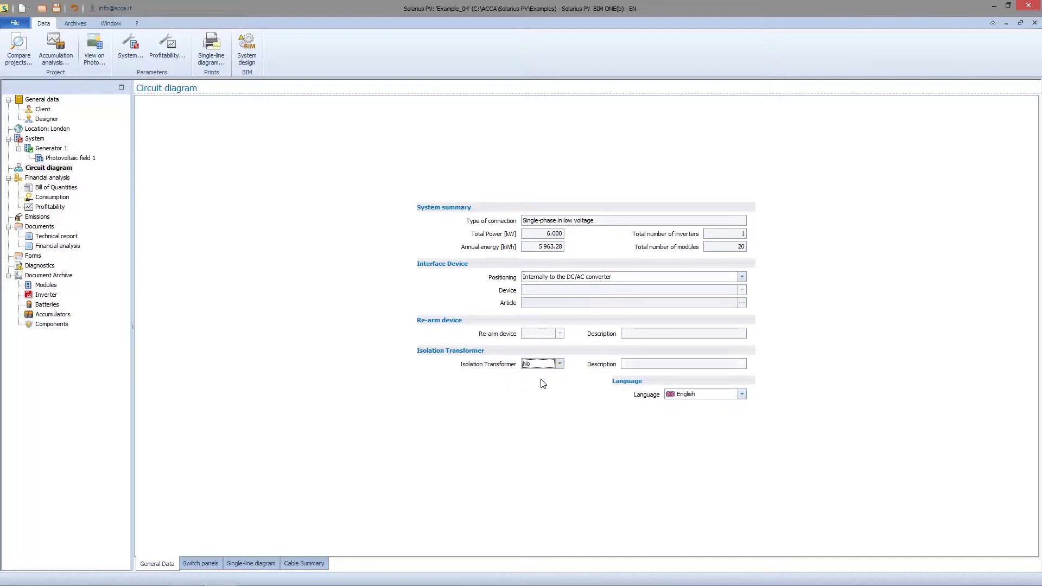
click(696, 395)
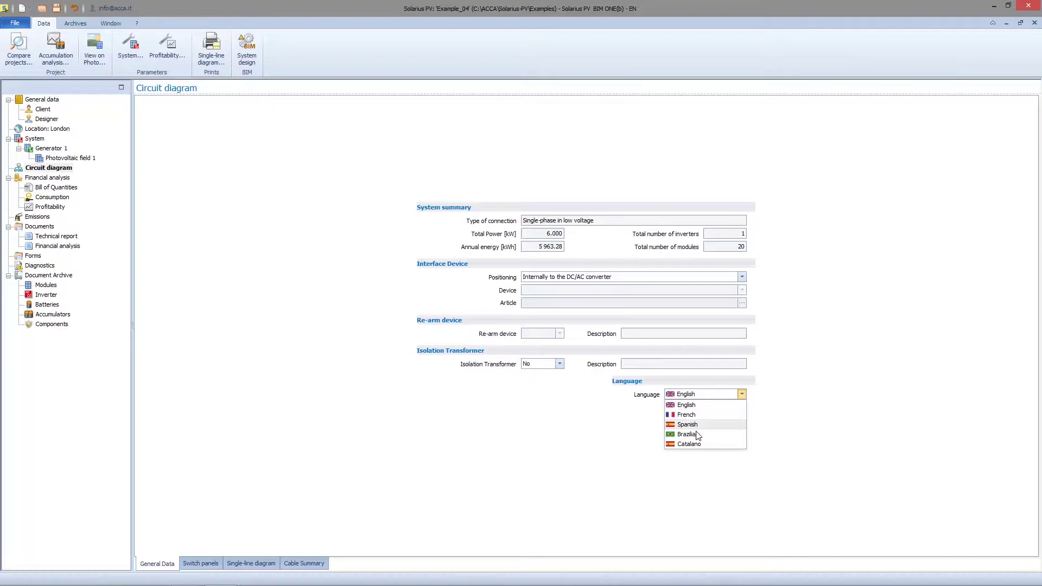
click(702, 408)
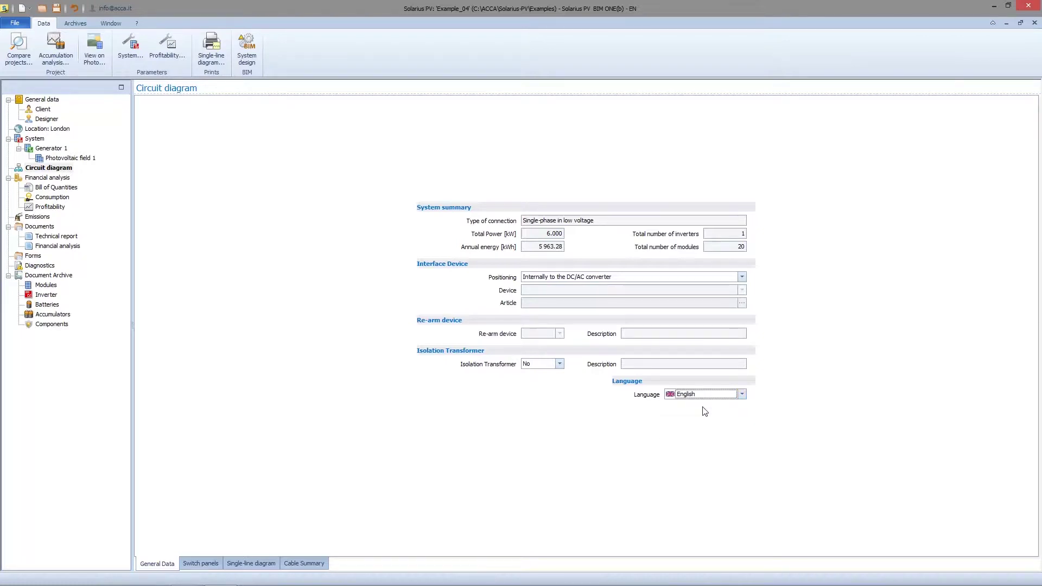
Step: Show the switch panels and select string S 1.2.1 (Photovoltaic field 1) under Field Switch panel 2
click(199, 563)
drag(289, 199, 321, 196)
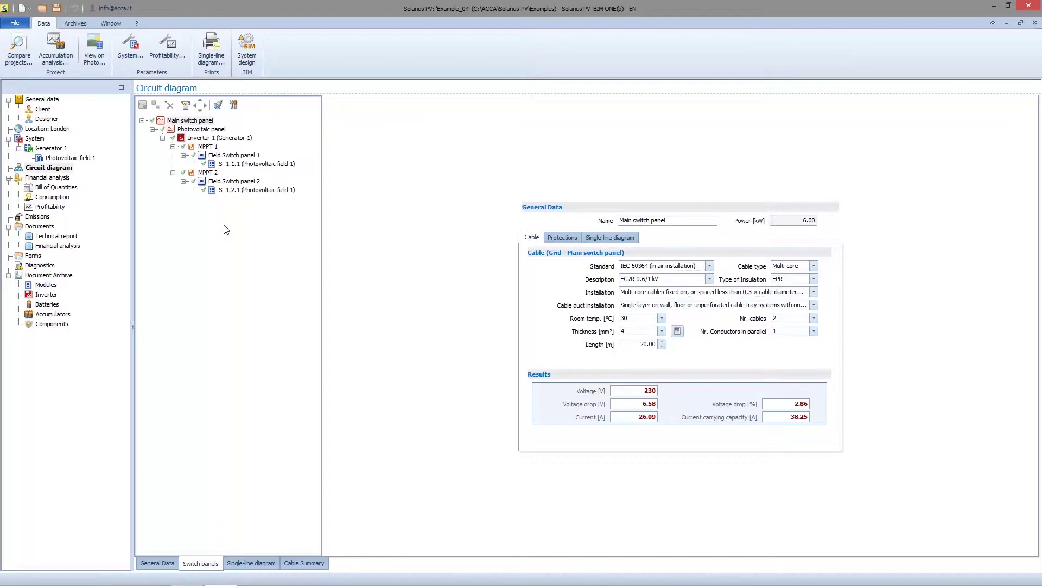
click(218, 197)
click(220, 182)
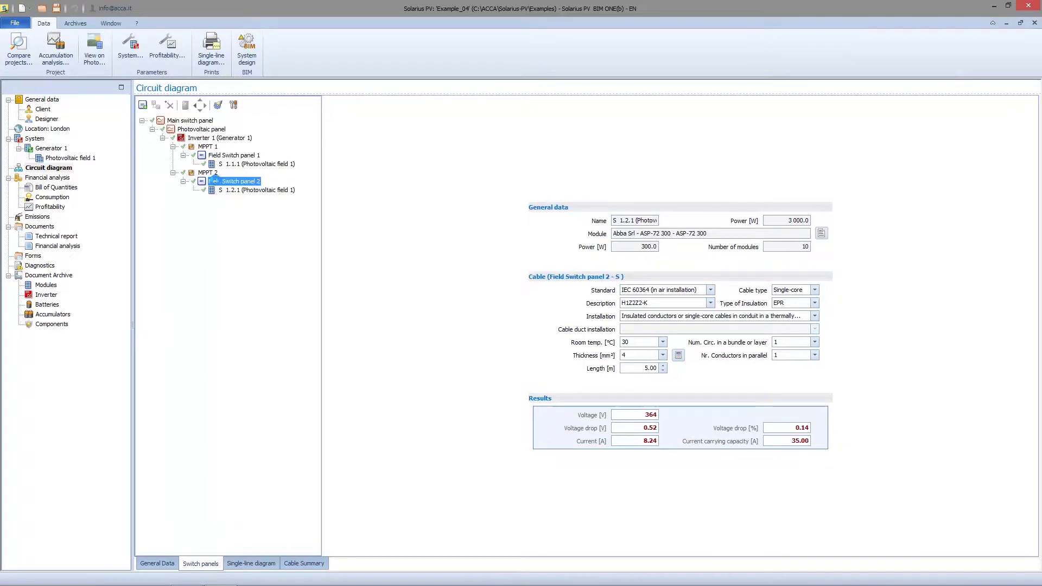
click(223, 193)
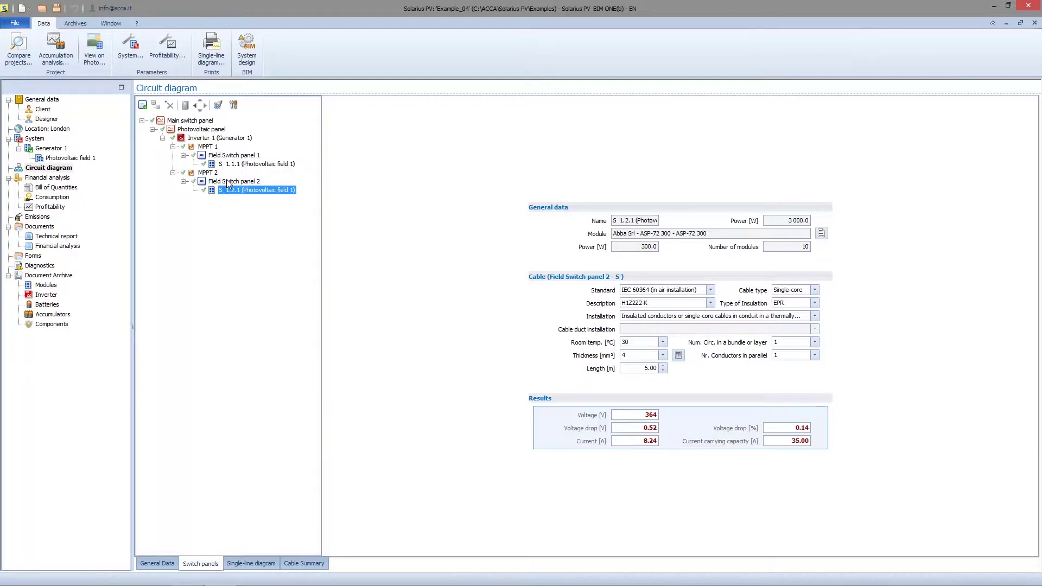
Step: Try the IEC 60364 (for underground installation) cable standard and return to IEC 60364 (in air installation)
click(711, 291)
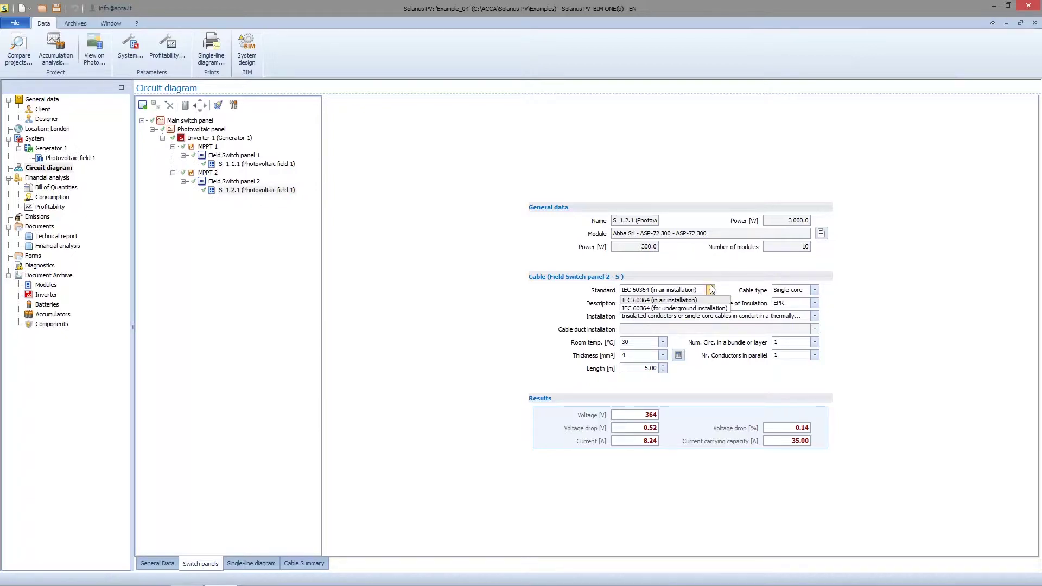
click(674, 308)
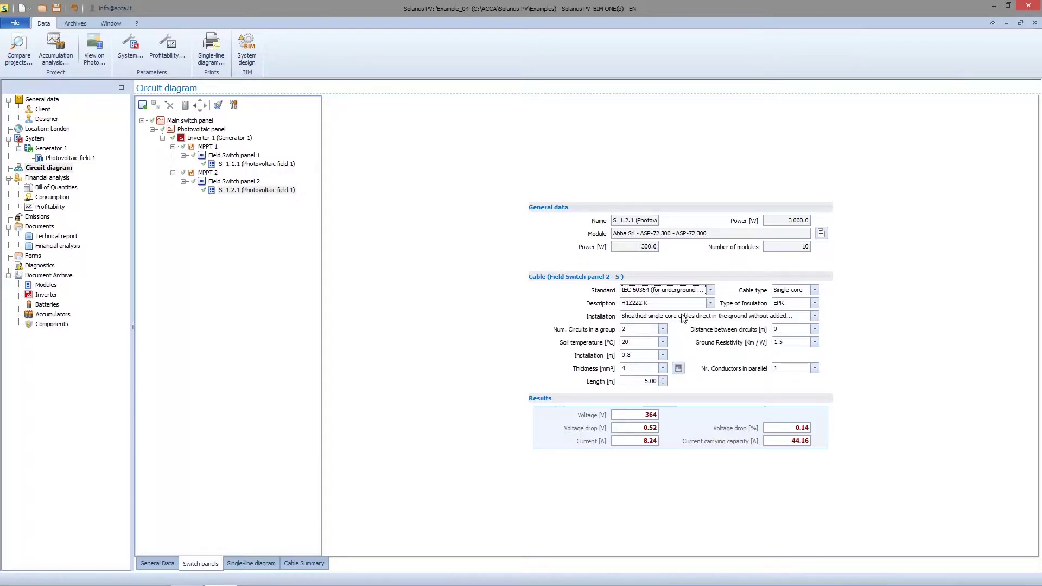
click(680, 316)
click(651, 292)
click(648, 298)
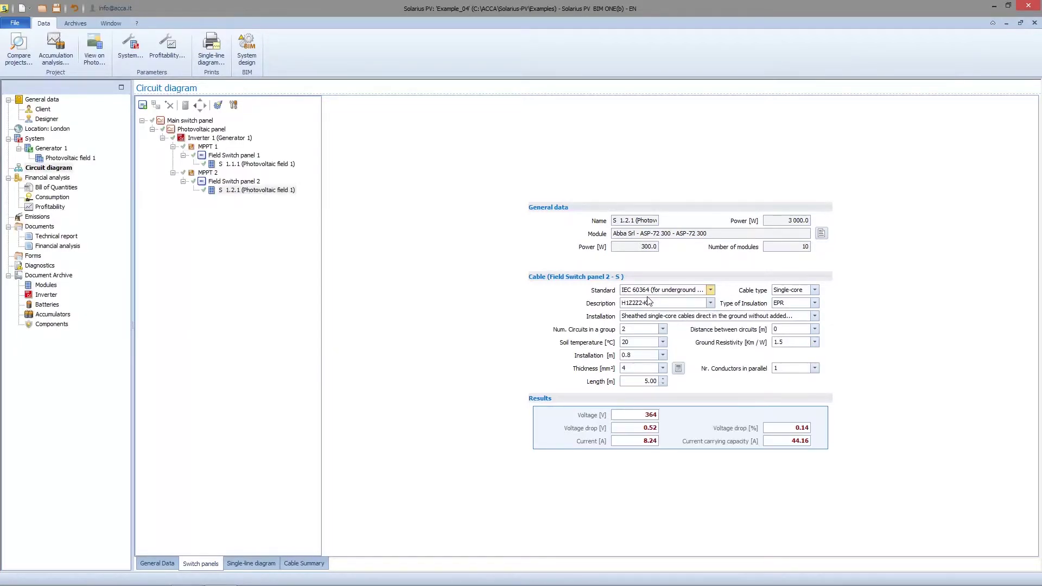
Step: Set the string cable's installation to method 20, single-core cables fixed on, or spaced less than 0,3 × cable diameter
click(711, 317)
scroll(686, 377, down, 5)
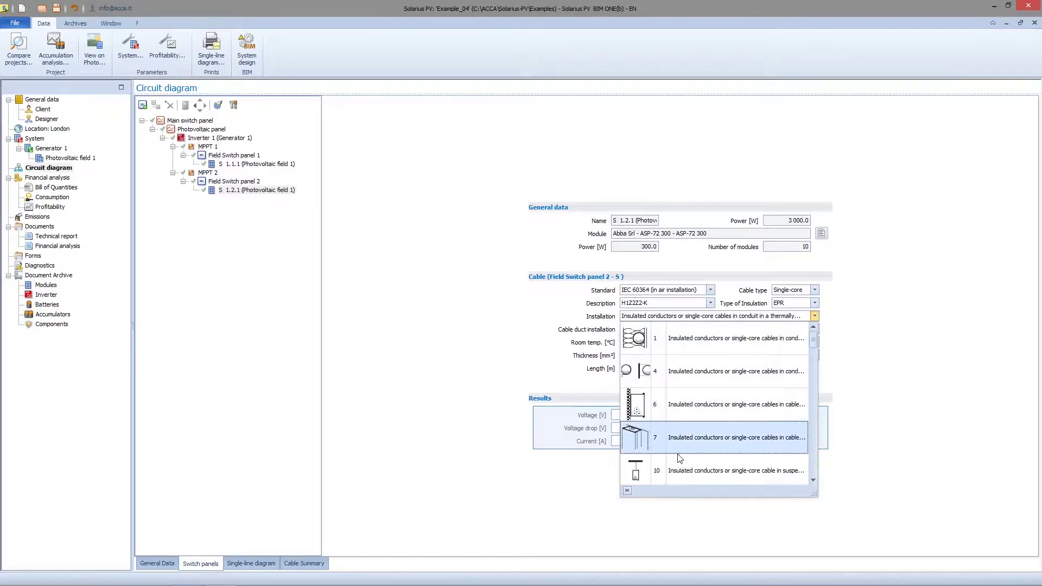
scroll(676, 445, up, 2)
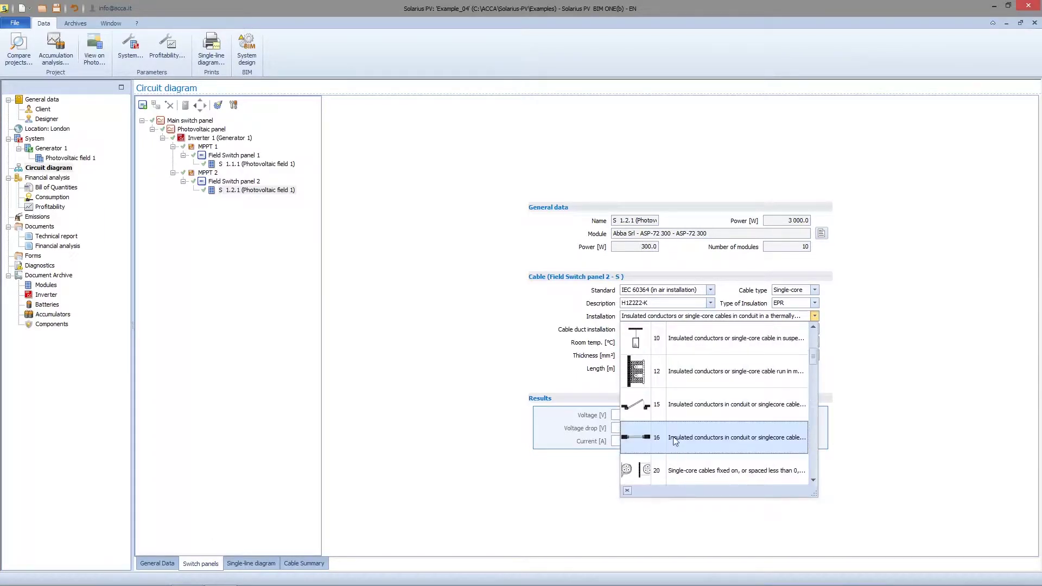
click(666, 470)
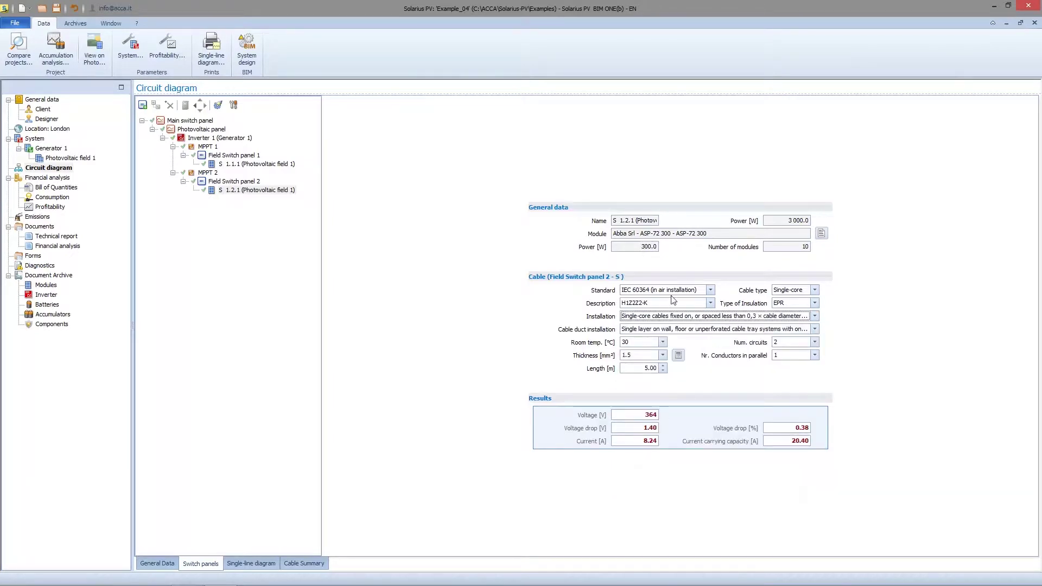
Step: Try the custom cable description Fdgdgdg and restore the description H1Z2Z2-K from the predefined cables
click(711, 303)
mouse_move(710, 392)
mouse_down()
mouse_move(717, 325)
mouse_move(710, 395)
mouse_up()
click(634, 377)
click(710, 303)
click(646, 353)
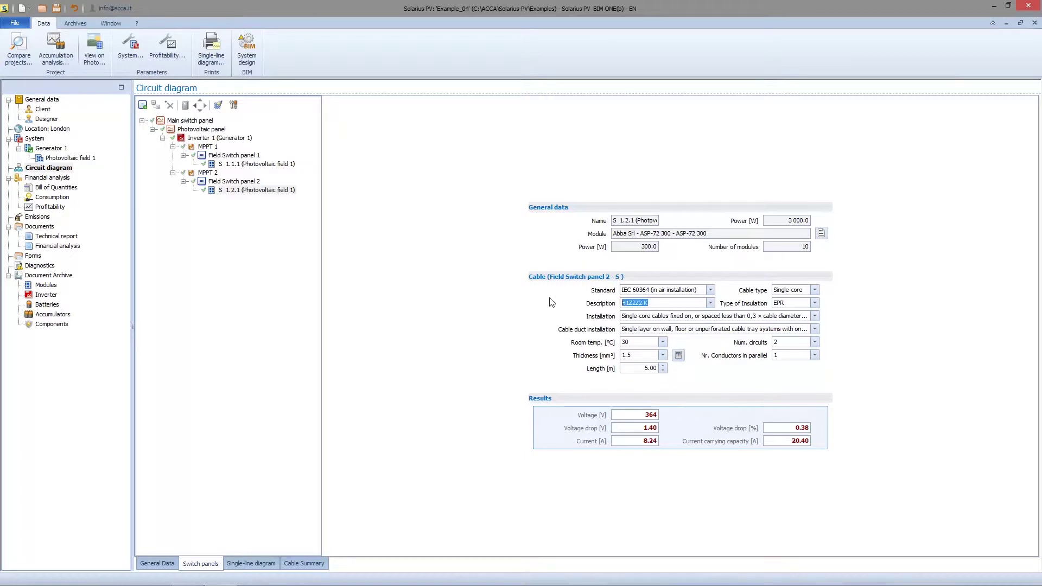
text(Fdgdgdg)
click(709, 303)
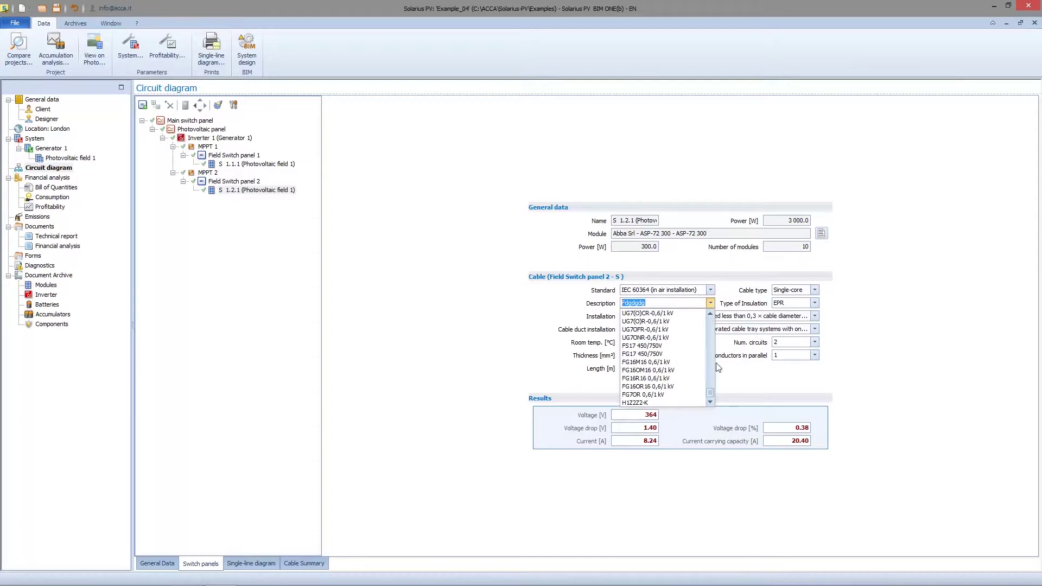
click(635, 402)
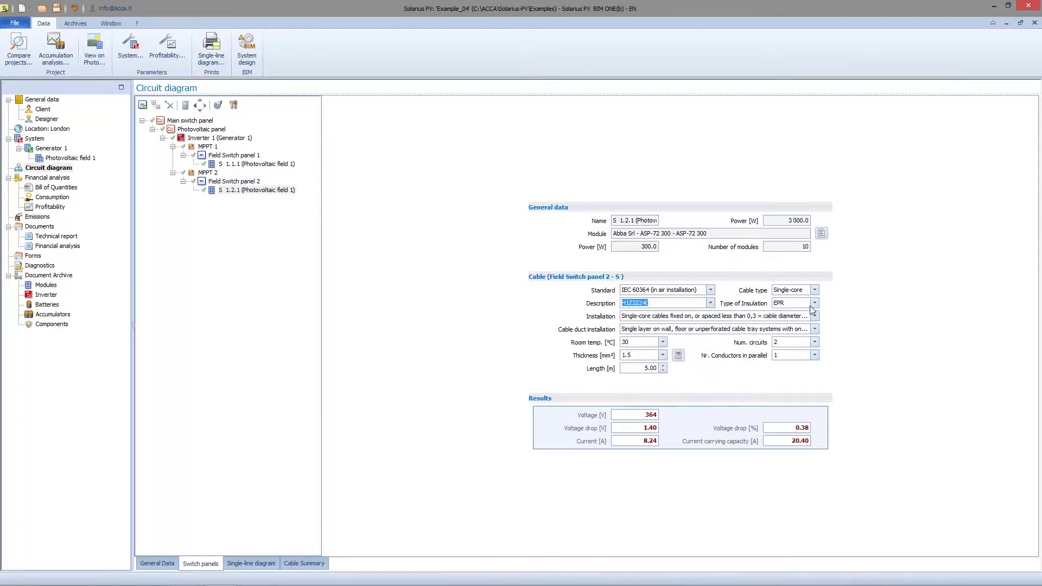
click(815, 290)
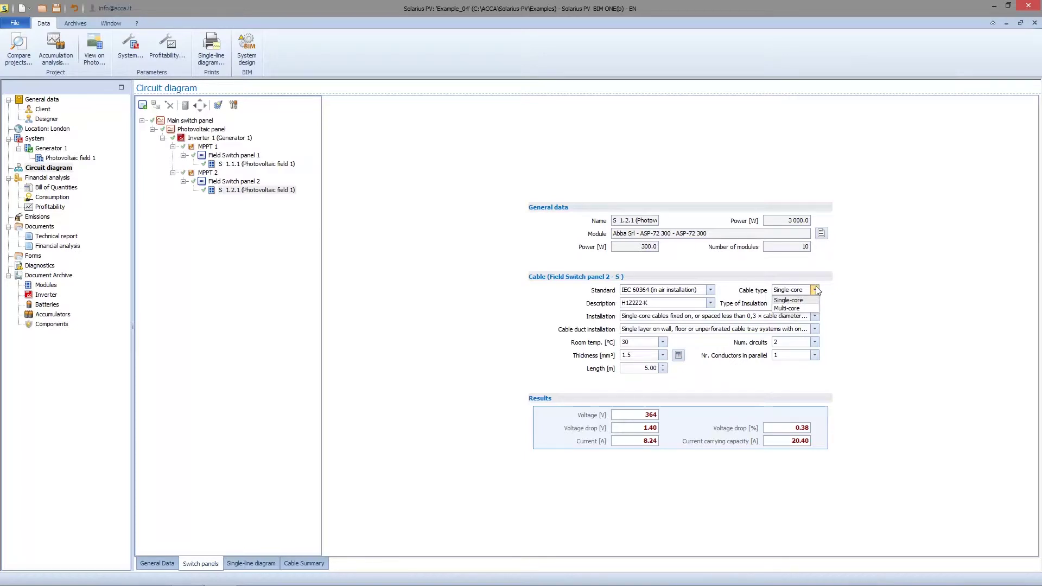
click(816, 290)
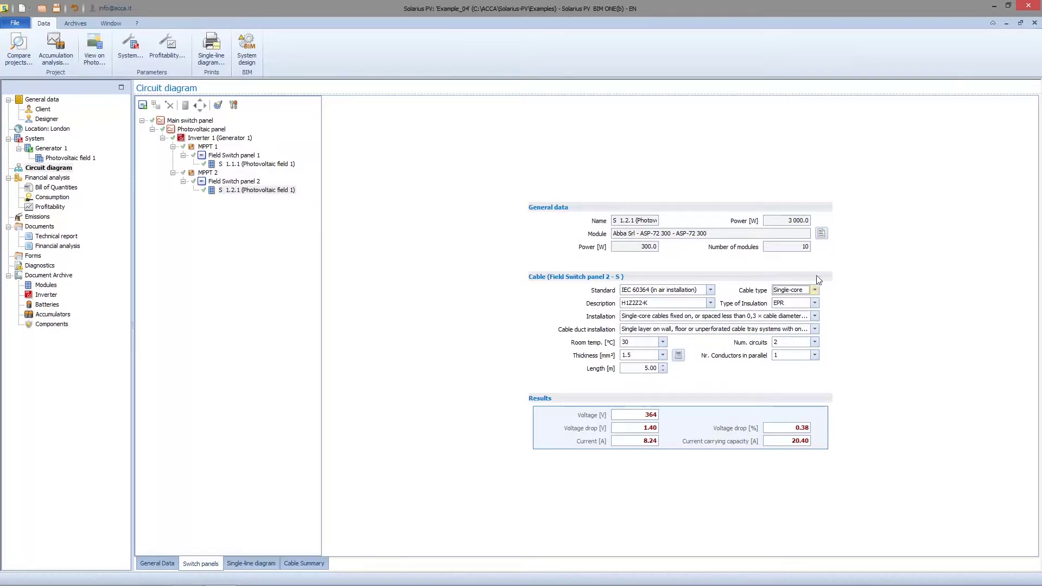
click(815, 303)
click(815, 302)
Step: Set the string cable's length to 1500 m and apply the calculated minimum cable section
click(637, 368)
text(1)
click(711, 374)
mouse_move(820, 429)
click(678, 356)
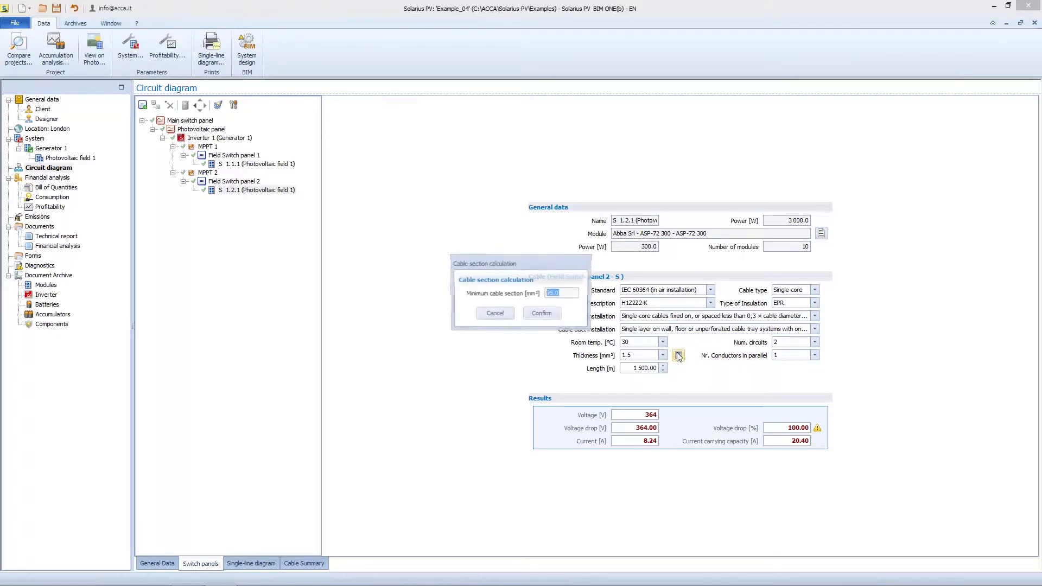
click(542, 315)
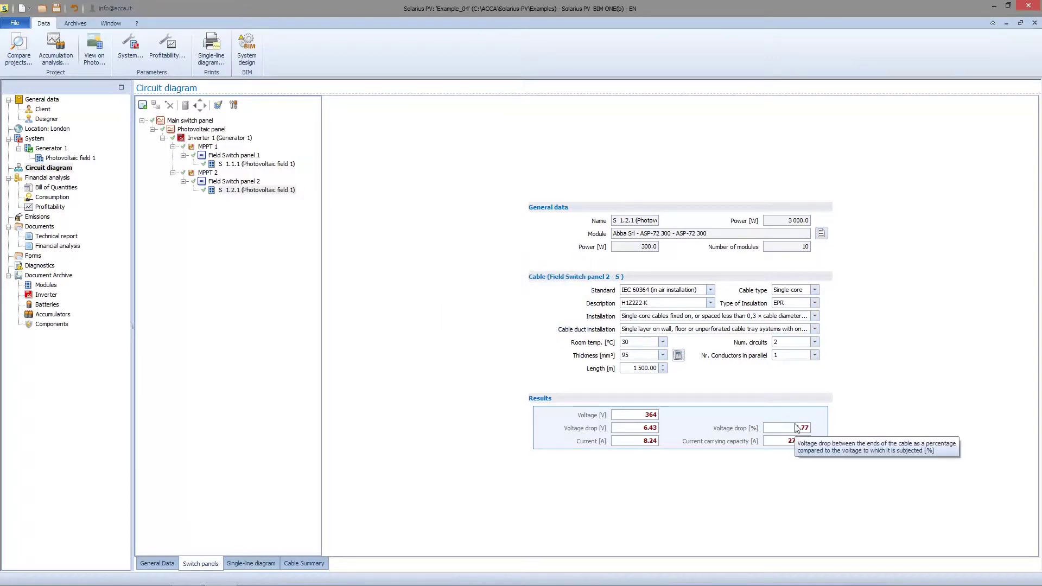
Step: Set the string cable's length to 10 m and apply the calculated minimum cable section of 1.5 mm²
click(629, 368)
text(10)
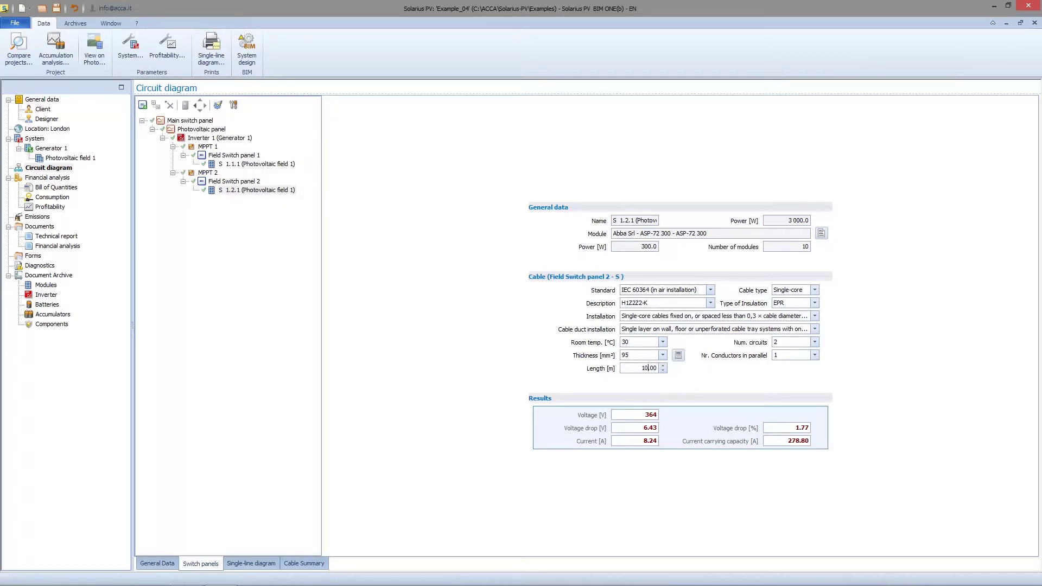
click(678, 355)
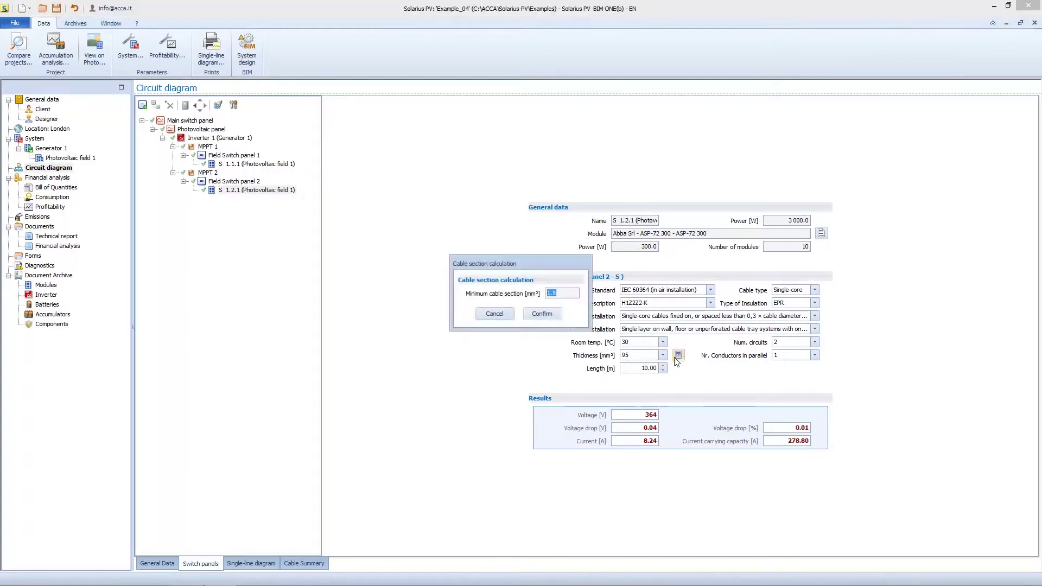
click(542, 313)
Step: Review the cable, protections and single-line diagram of Field Switch panel 2
click(231, 182)
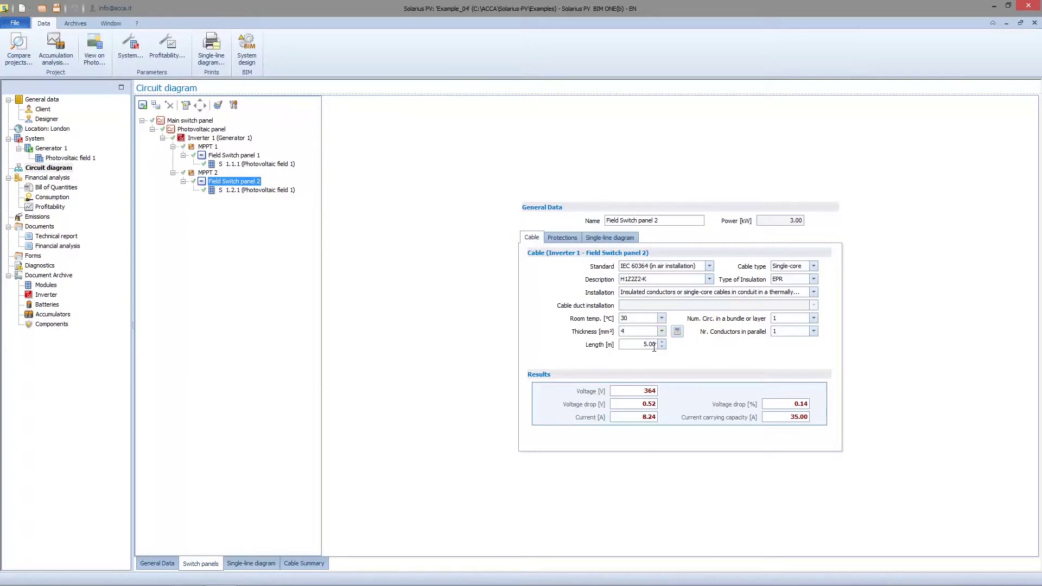
click(563, 239)
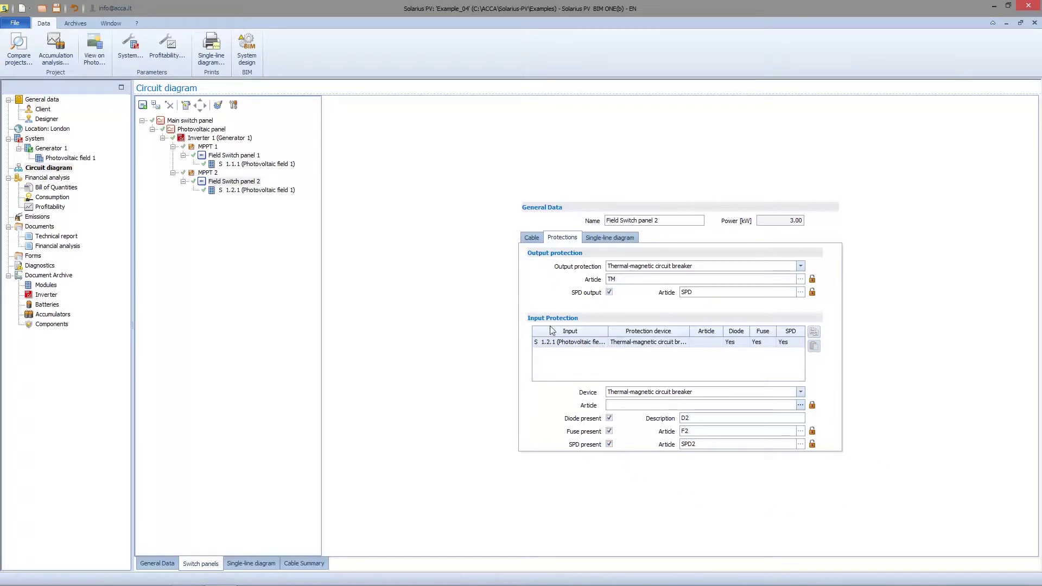
click(609, 239)
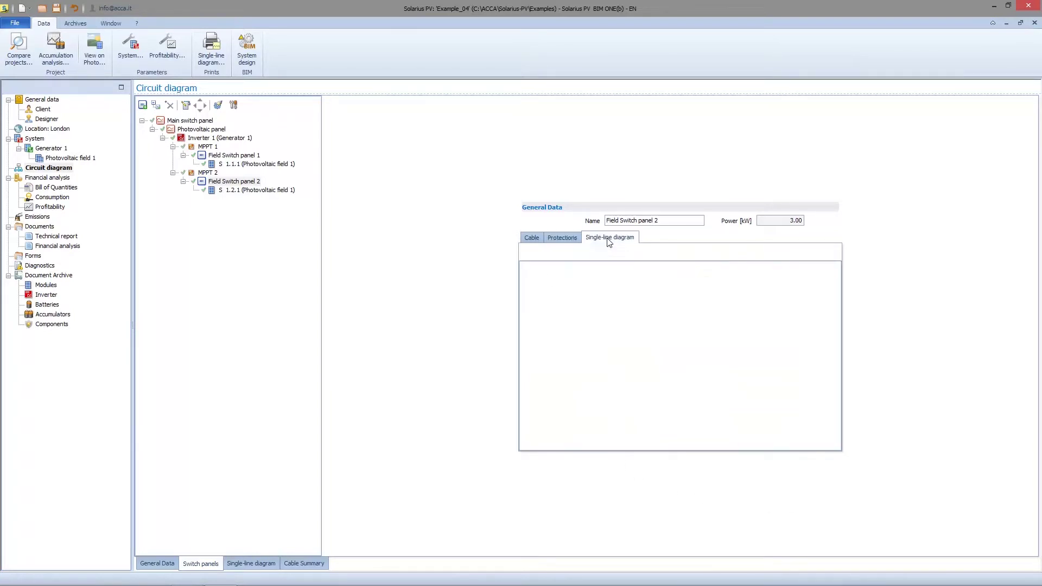
Step: Preview Field Switch panel 2's single-line diagram printout and review the cable data of Inverter 1, the Photovoltaic panel and the Main switch panel
click(661, 251)
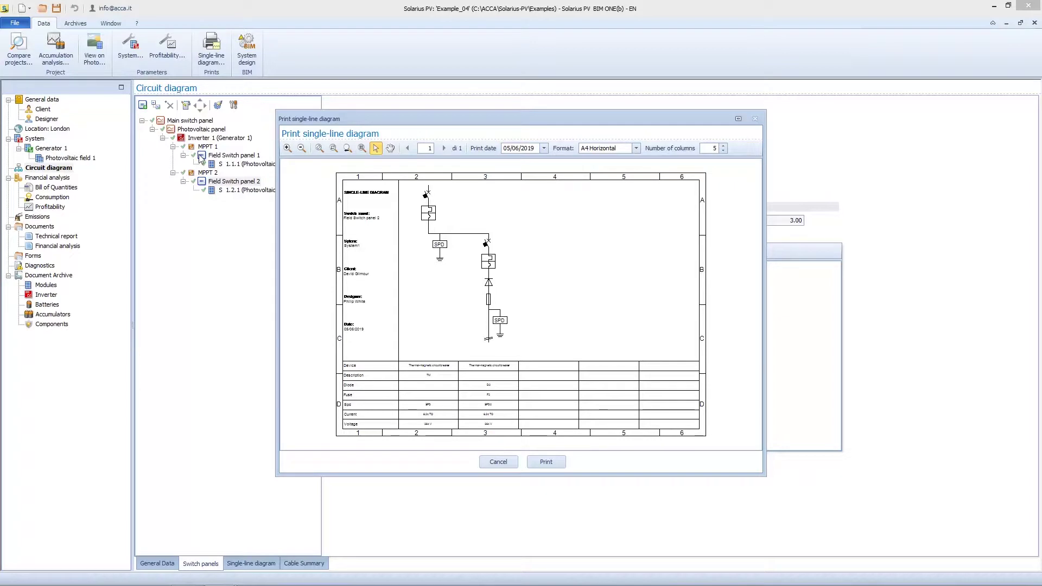
click(502, 462)
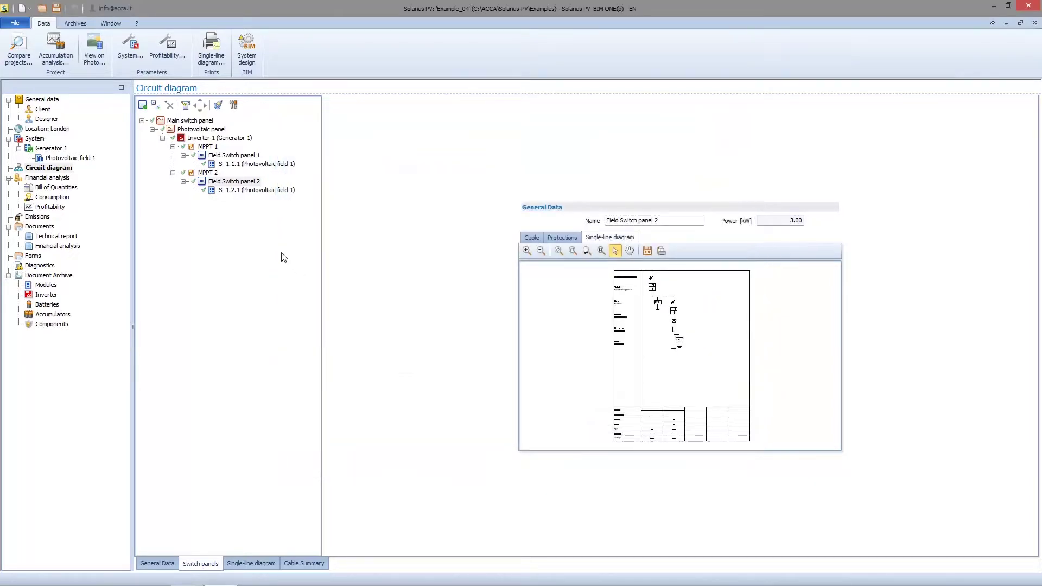
click(192, 140)
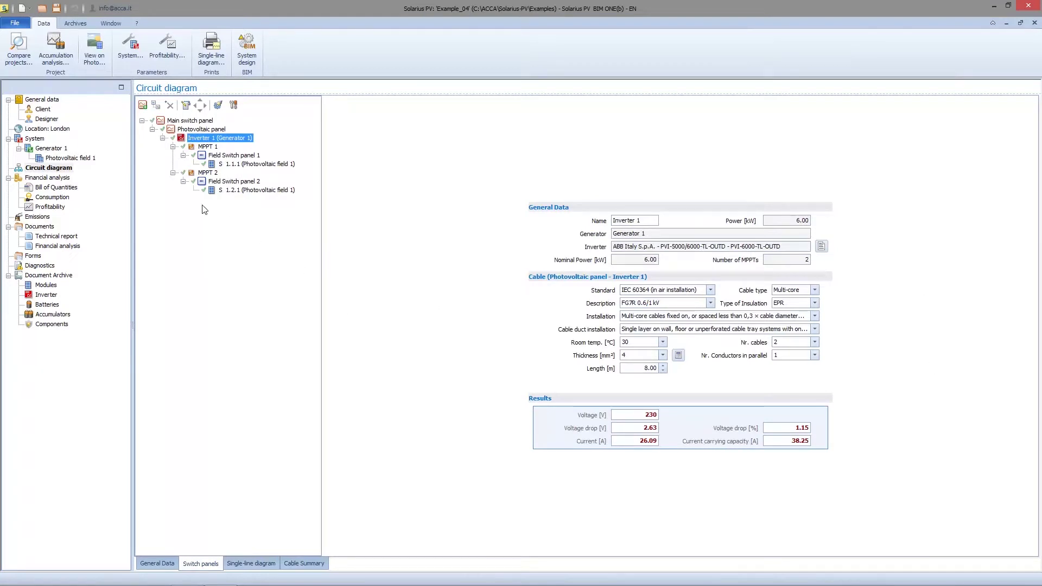
click(199, 131)
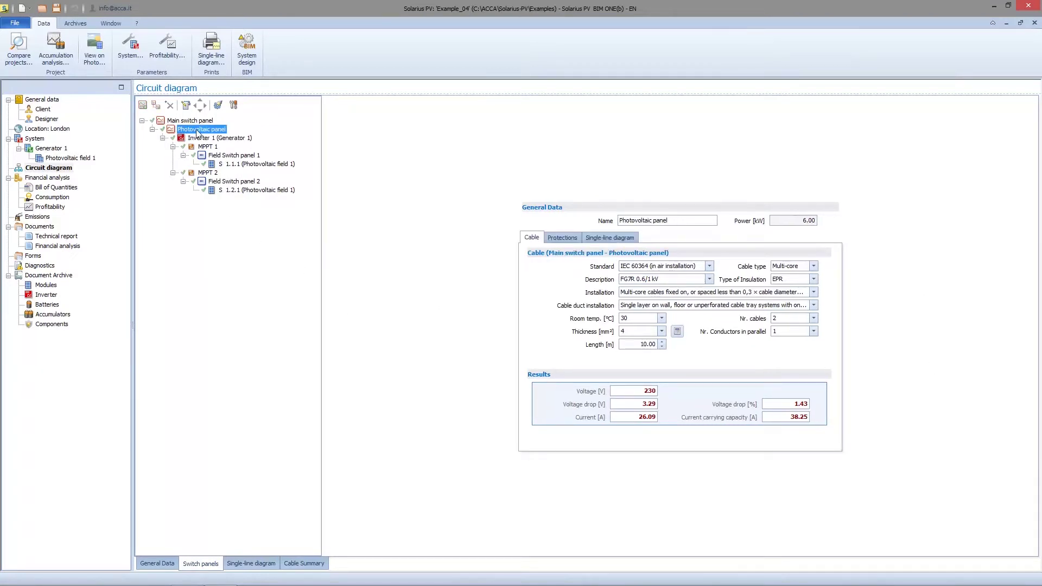
click(171, 123)
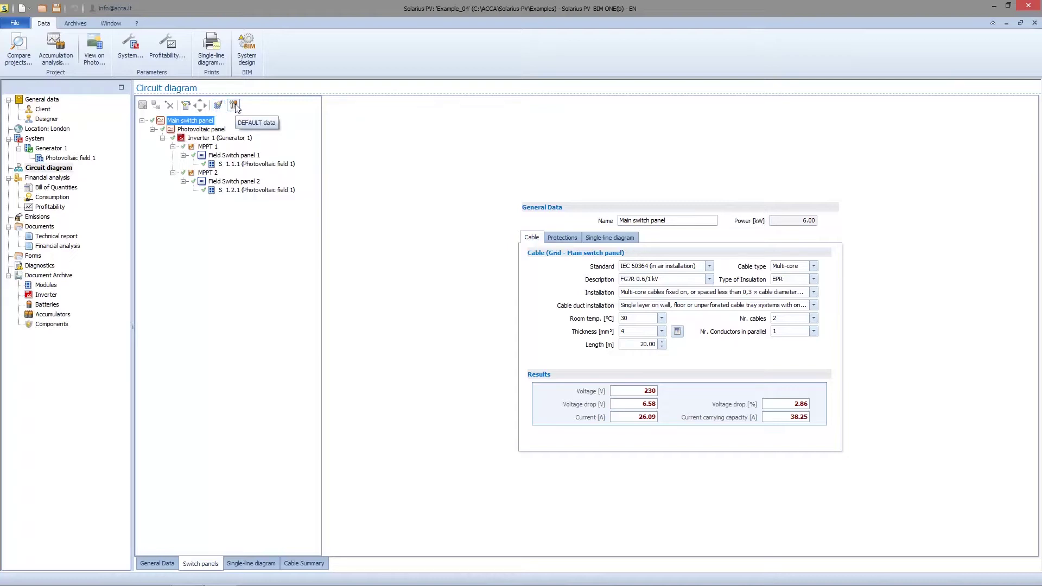
Step: Start a bulk data application, mark both photovoltaic field strings as targets, and choose the cable description H07Z-R
click(217, 104)
drag(471, 146, 541, 153)
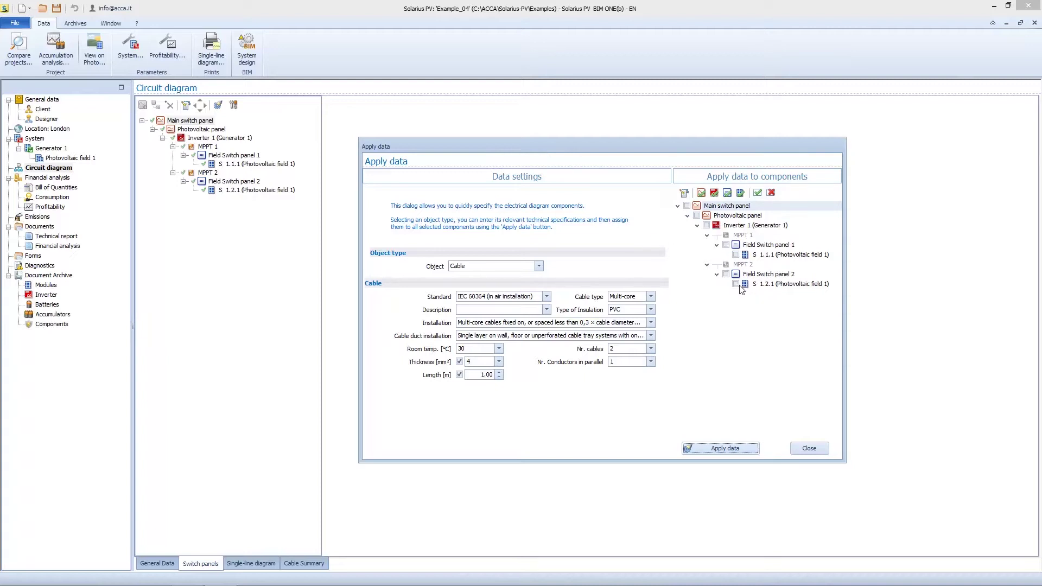
click(739, 193)
click(546, 309)
scroll(483, 372, down, 10)
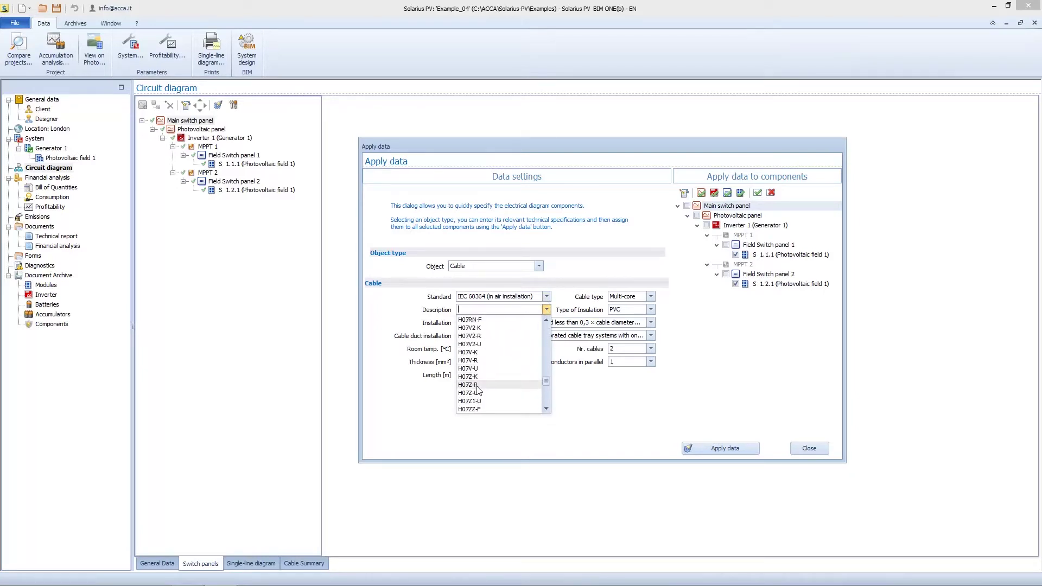
click(477, 385)
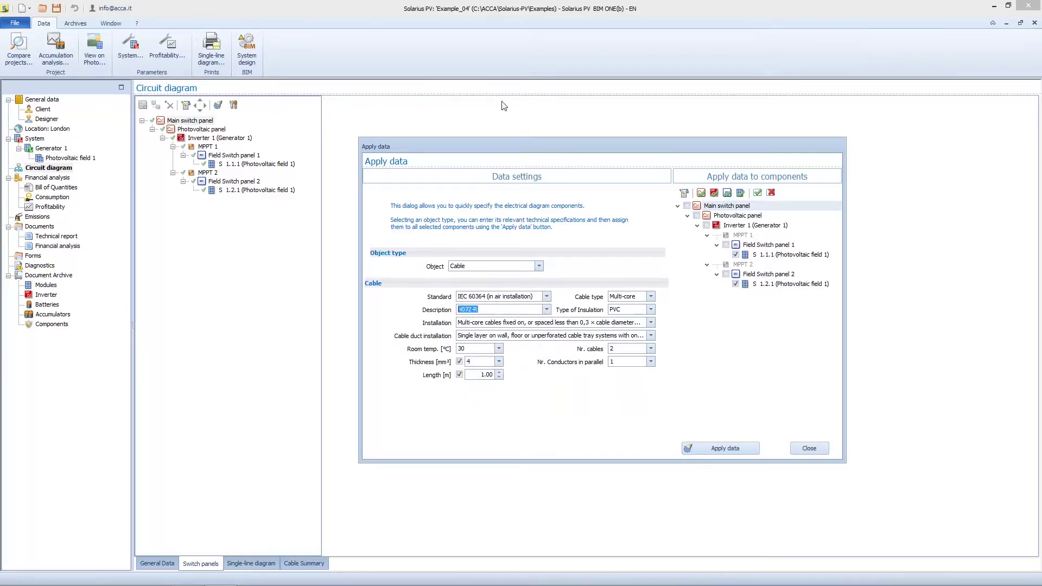
Step: Set the cable installation to multi-core cables fixed directly under a wooden or masonry ceiling, with thickness 1.5 mm² and length 8 m
click(651, 323)
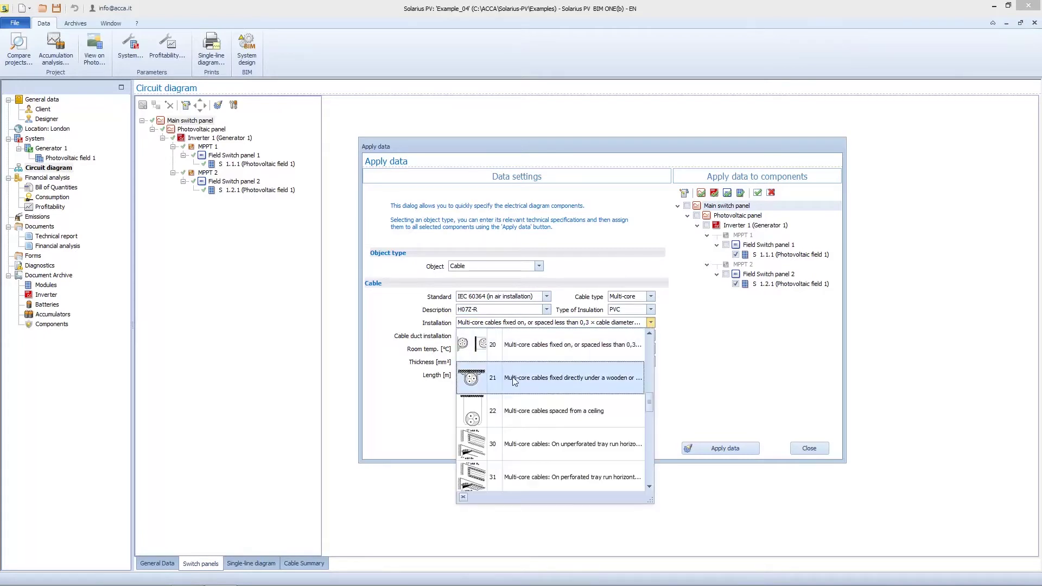
click(487, 382)
click(486, 376)
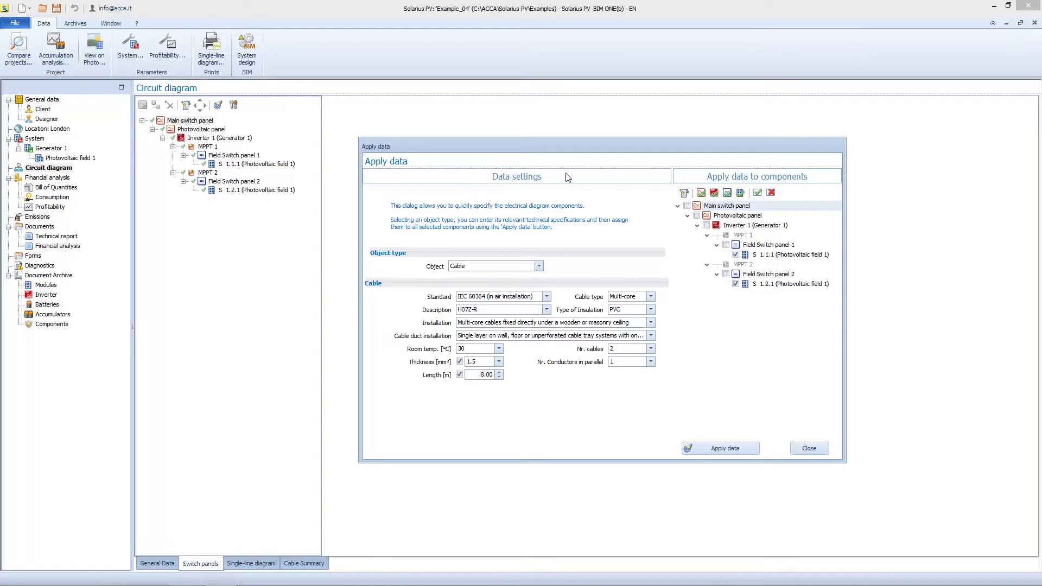
Step: Apply the cable data to both strings and check the cable settings of S 1.2.1 and S 1.1.1
click(717, 450)
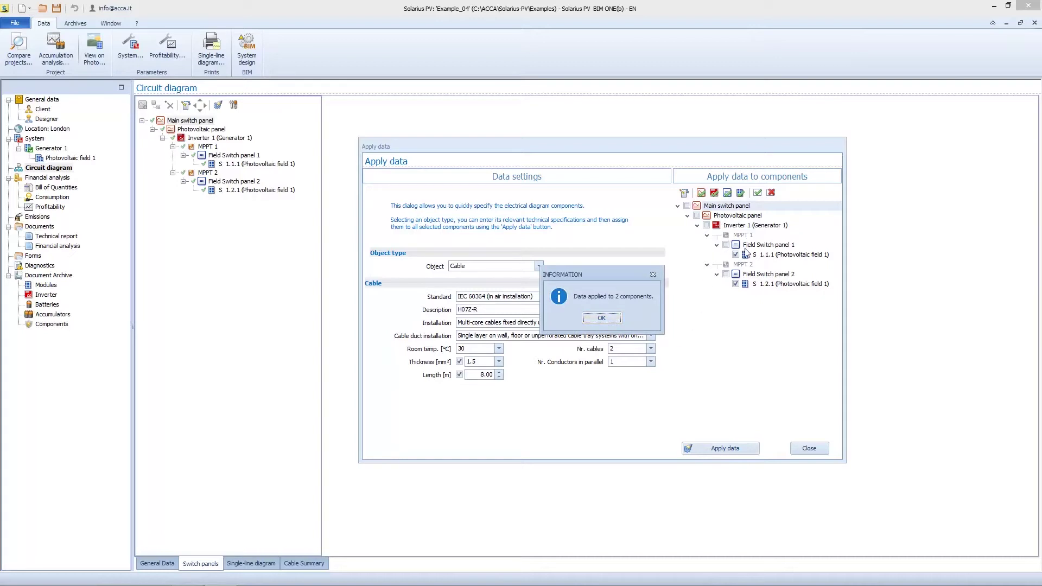
click(602, 318)
click(810, 448)
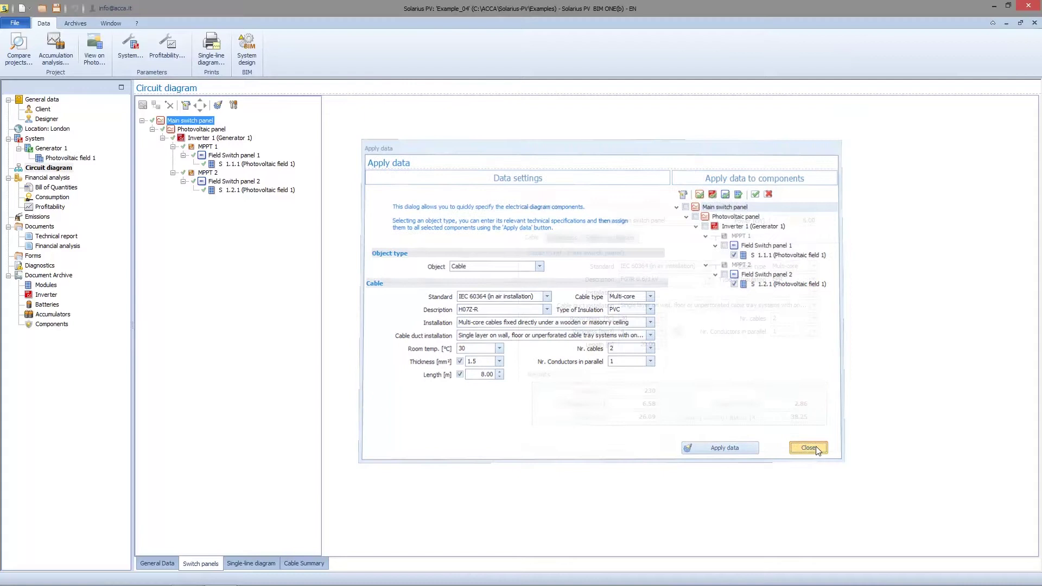
click(261, 193)
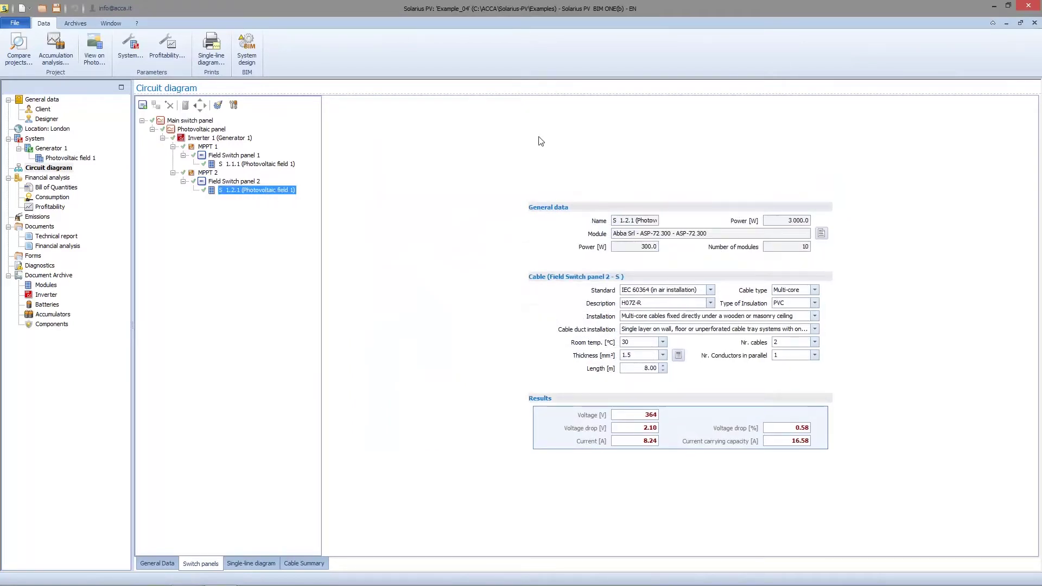
click(253, 165)
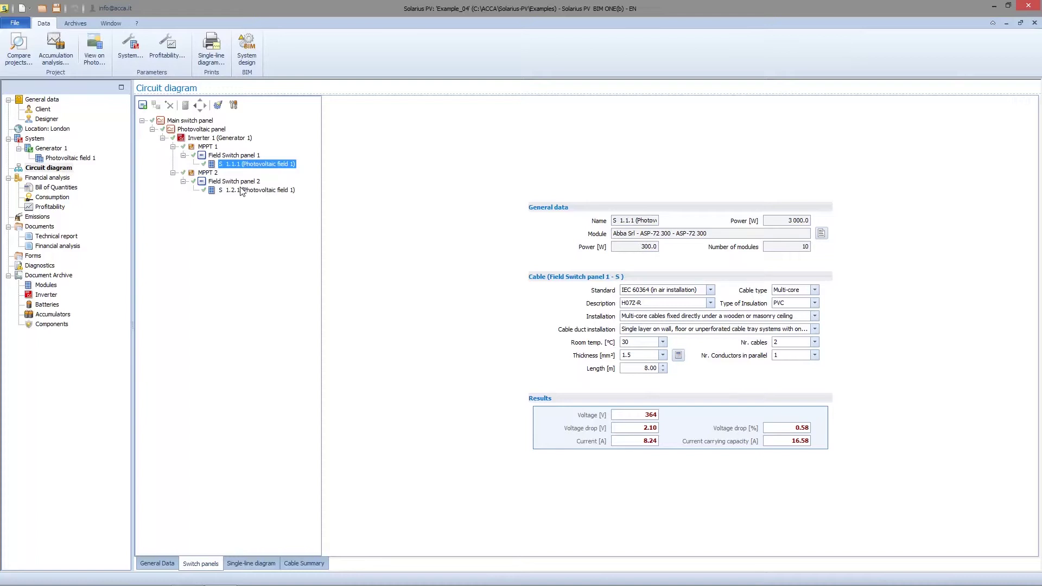
Step: Examine the output protection and AC input protection options of the bulk data application and the switch panels they can target
click(218, 106)
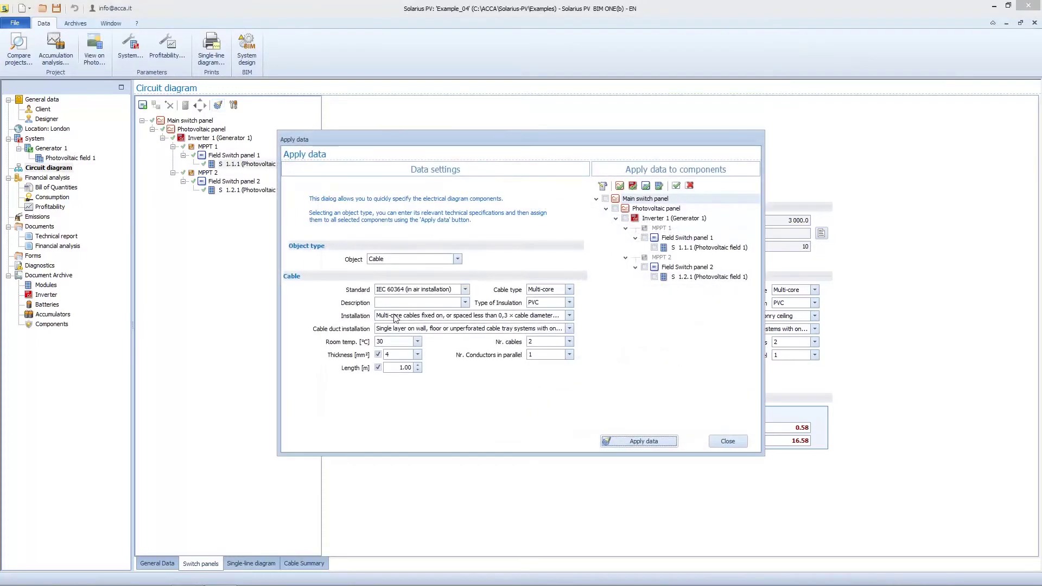
click(418, 259)
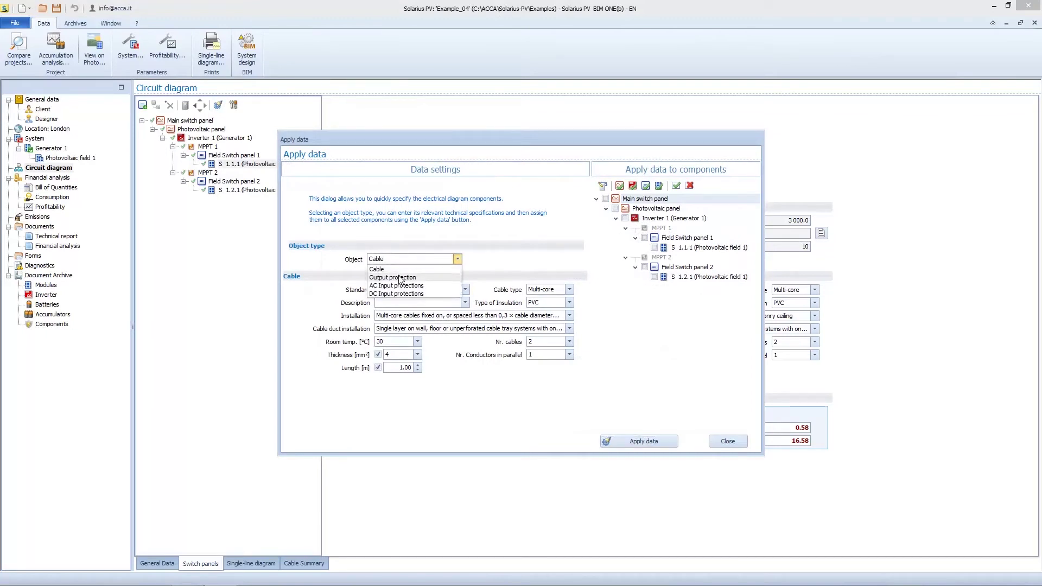
click(401, 275)
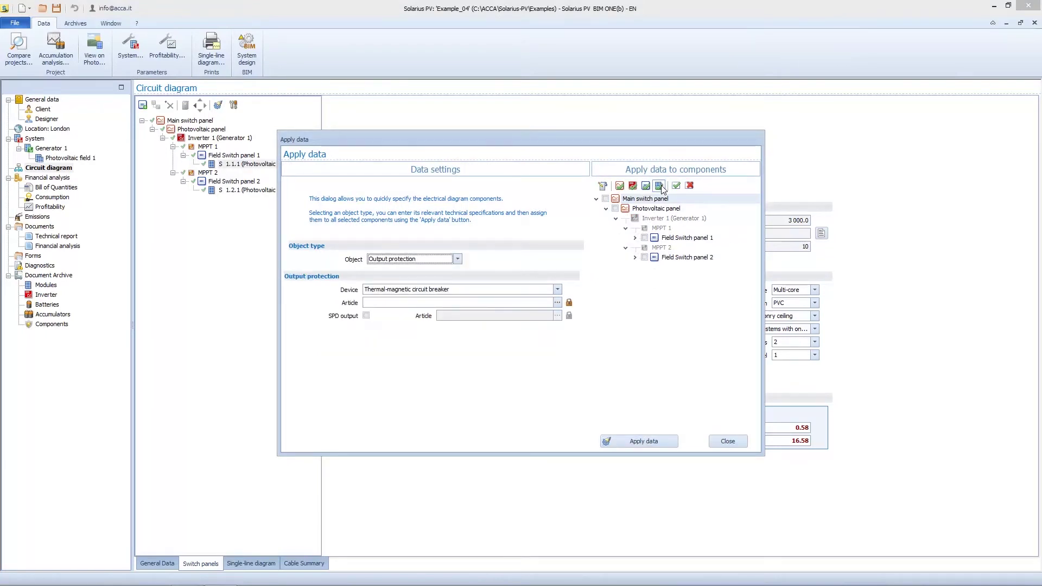
click(606, 199)
click(615, 208)
click(645, 238)
click(645, 257)
click(402, 260)
click(394, 282)
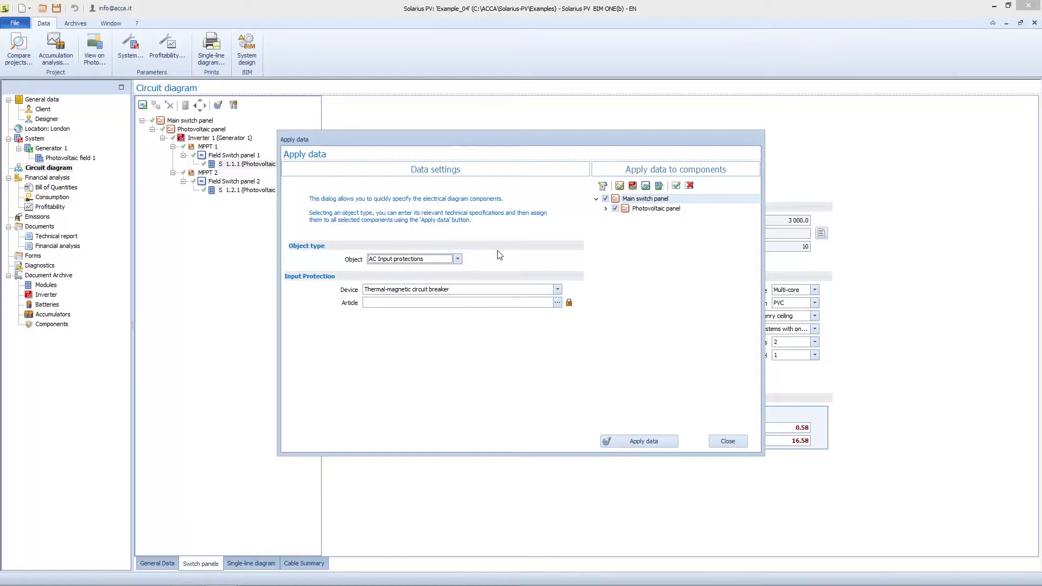
Step: Choose DC Input protections for Field Switch panels 1 and 2 and include both a fuse and an SPD
click(437, 259)
click(399, 293)
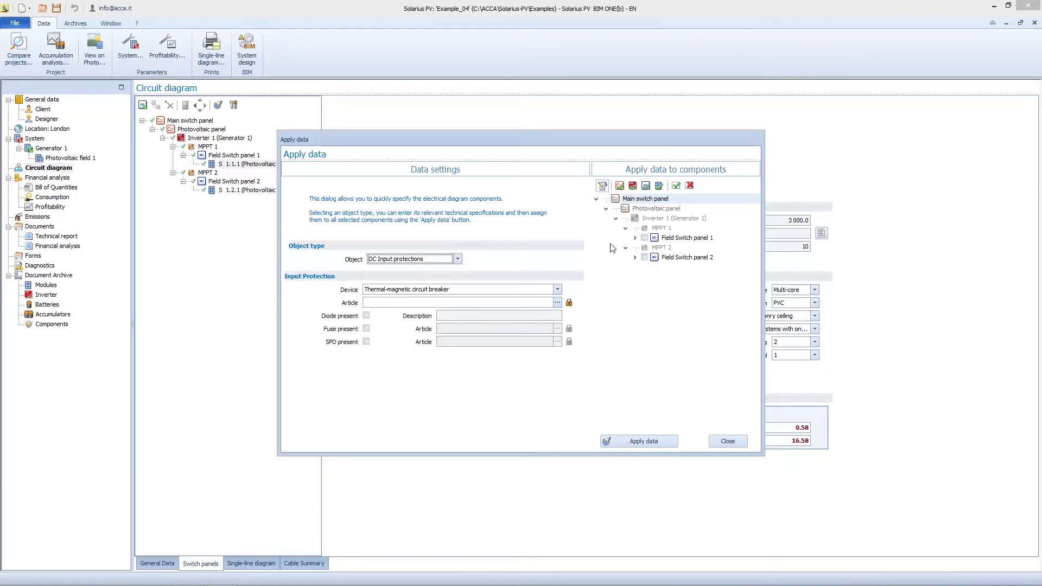
click(644, 238)
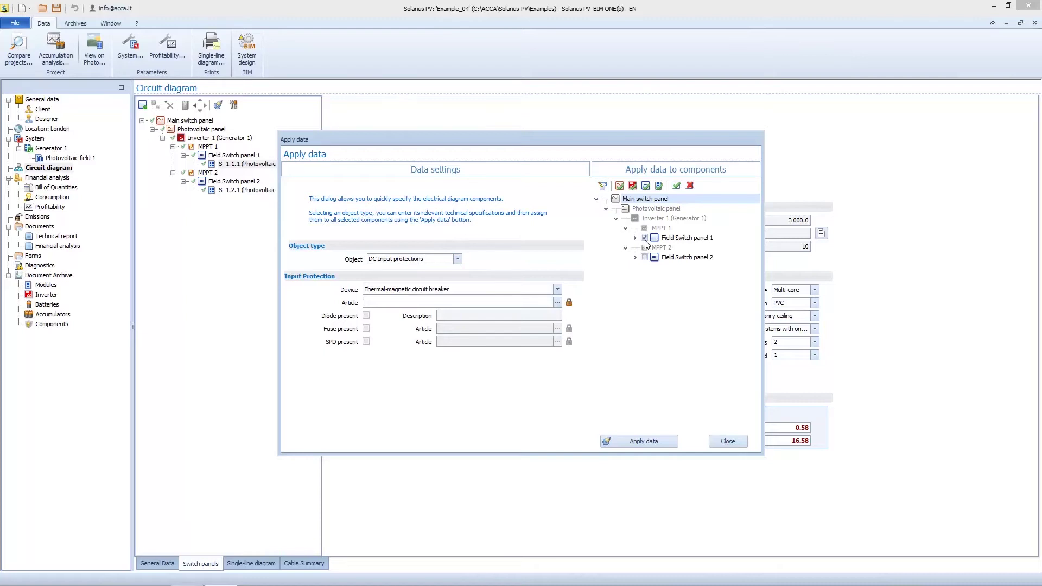
click(644, 238)
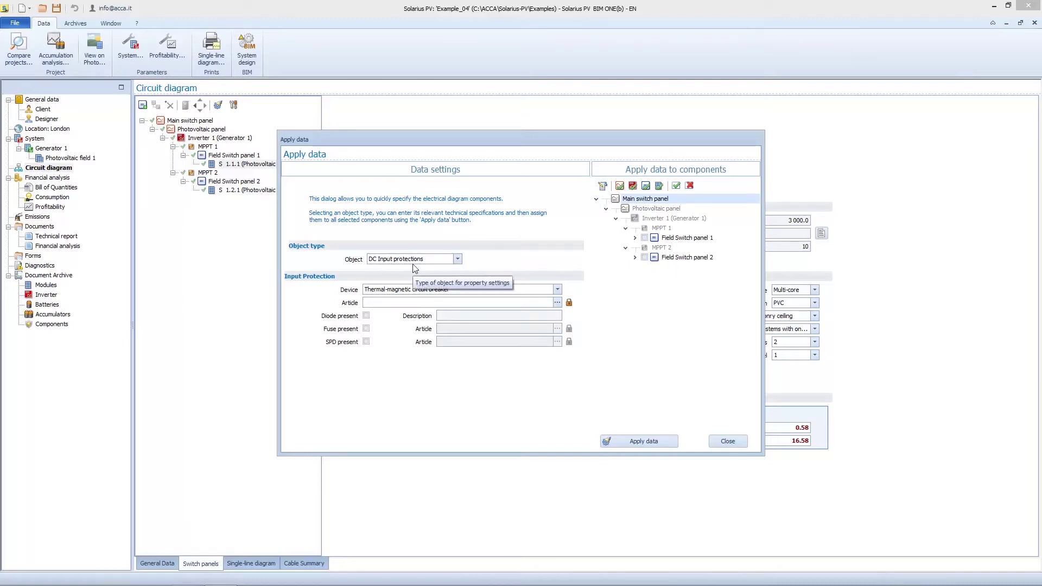
click(644, 258)
click(644, 237)
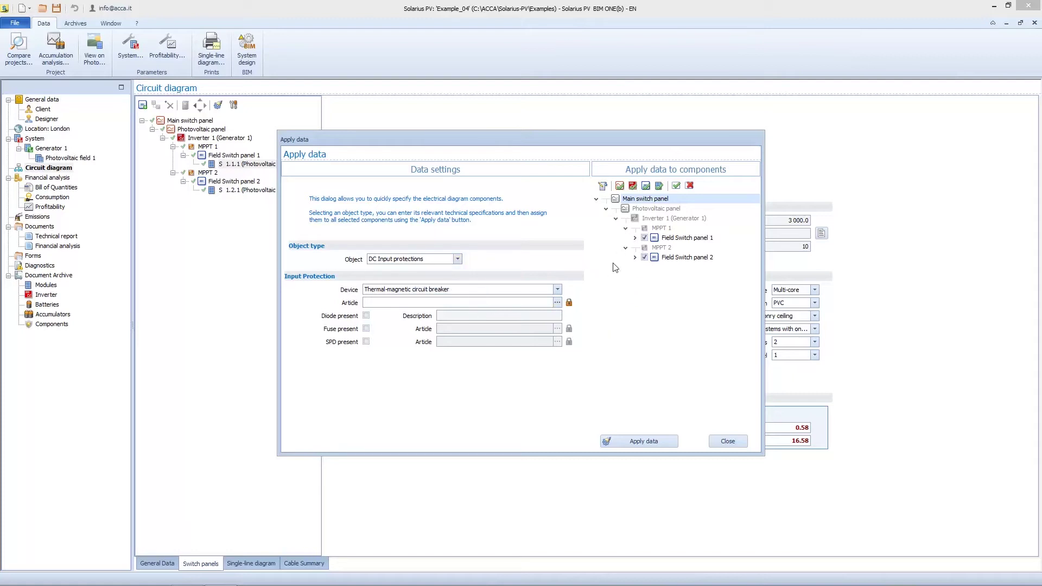
click(365, 329)
click(366, 342)
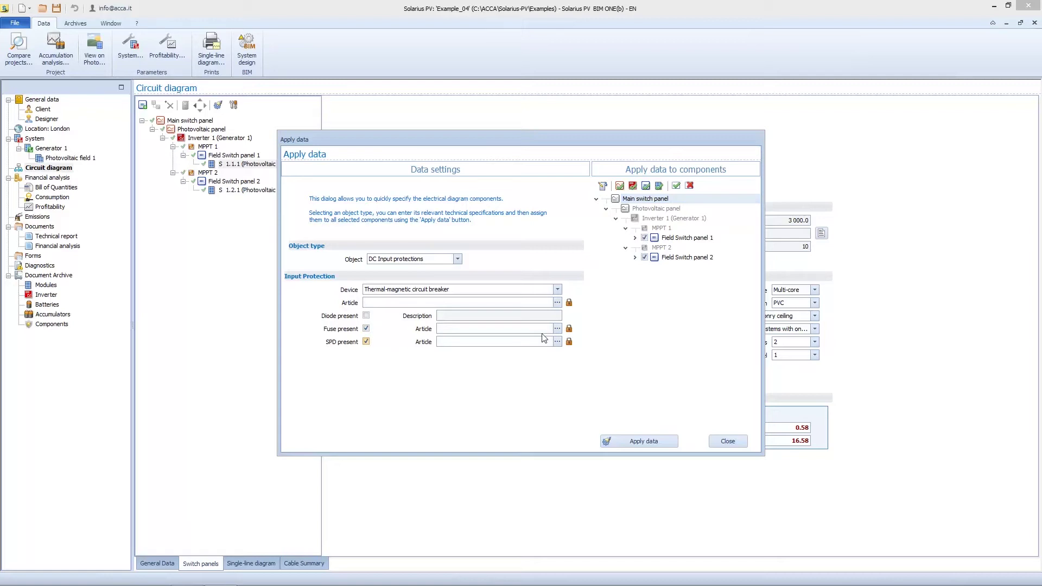
Step: Assign the fuse ABB M256243 and the SPD ABB OVR T1 1N 25 255, and apply the protections to both field switch panels
click(558, 328)
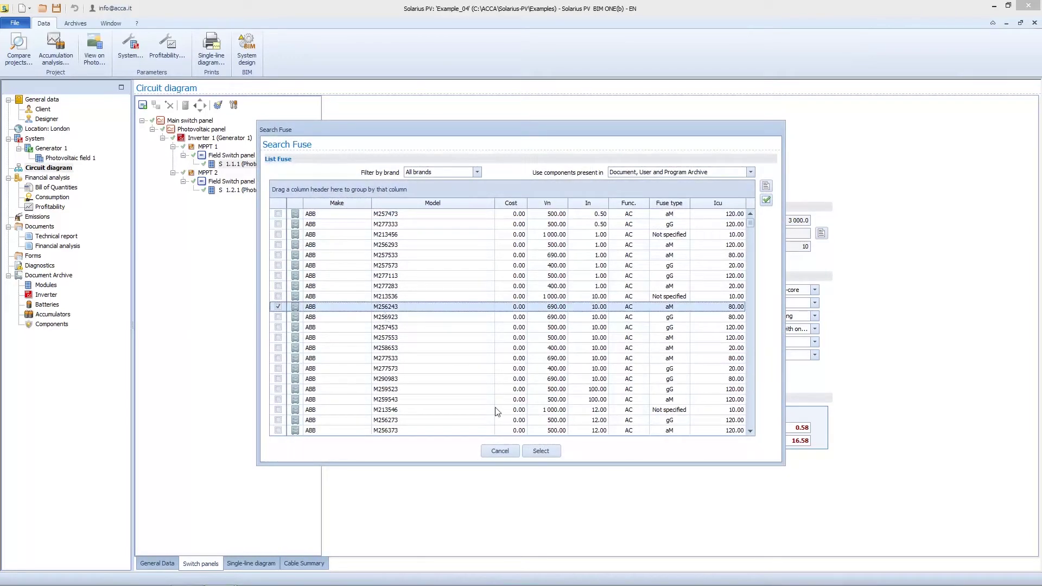
click(541, 451)
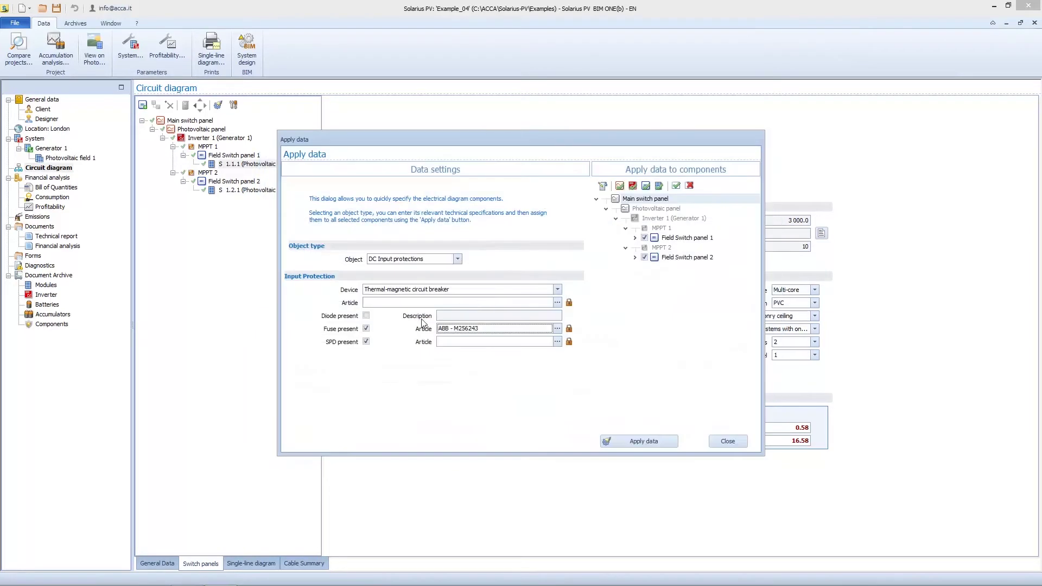
click(557, 341)
click(398, 330)
click(529, 451)
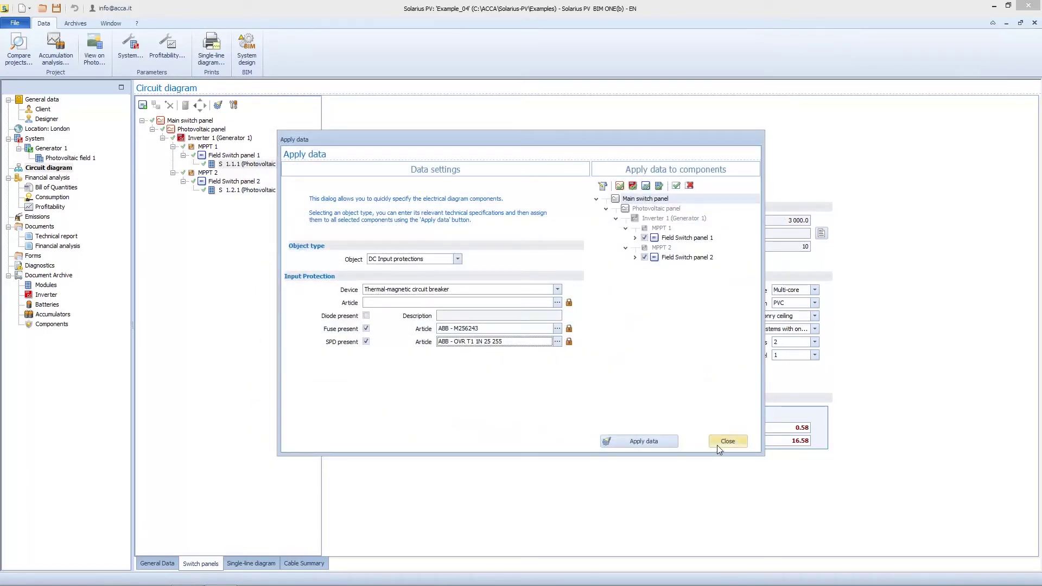
click(612, 443)
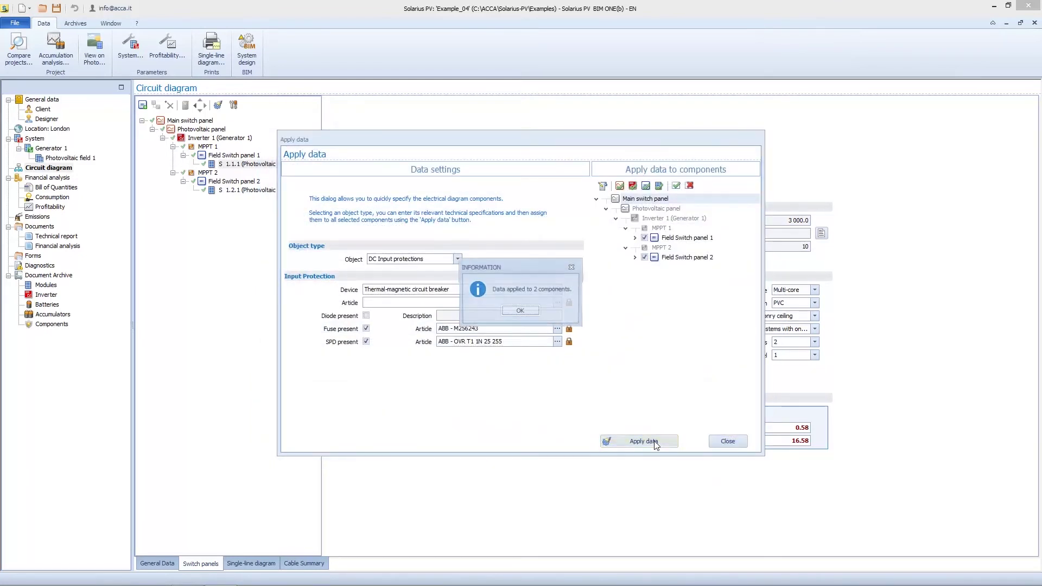
click(510, 308)
click(734, 440)
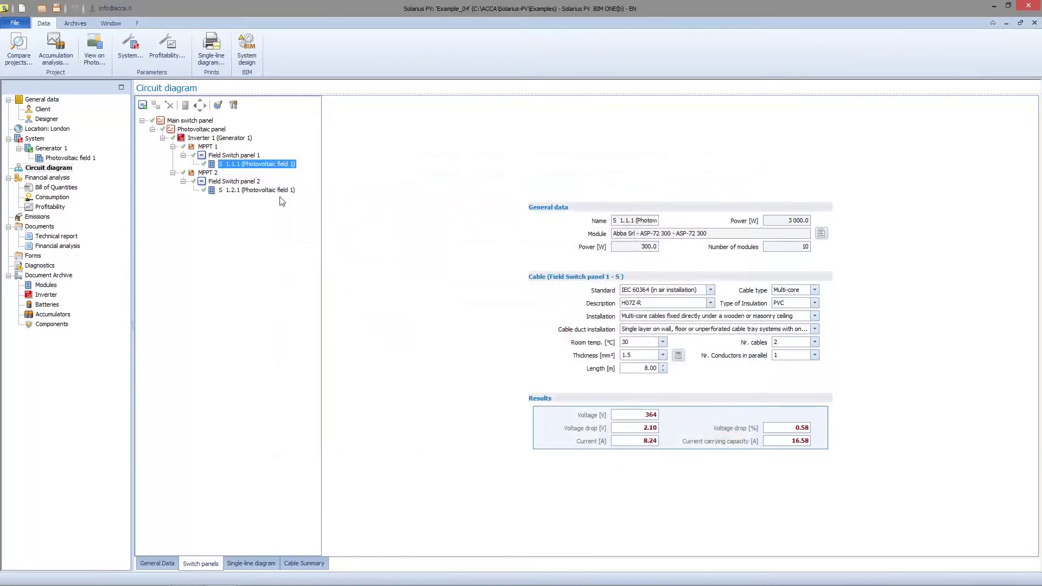
Step: Check Field Switch panel 2's single-line diagram with the new fuse and SPD in the print preview
click(255, 182)
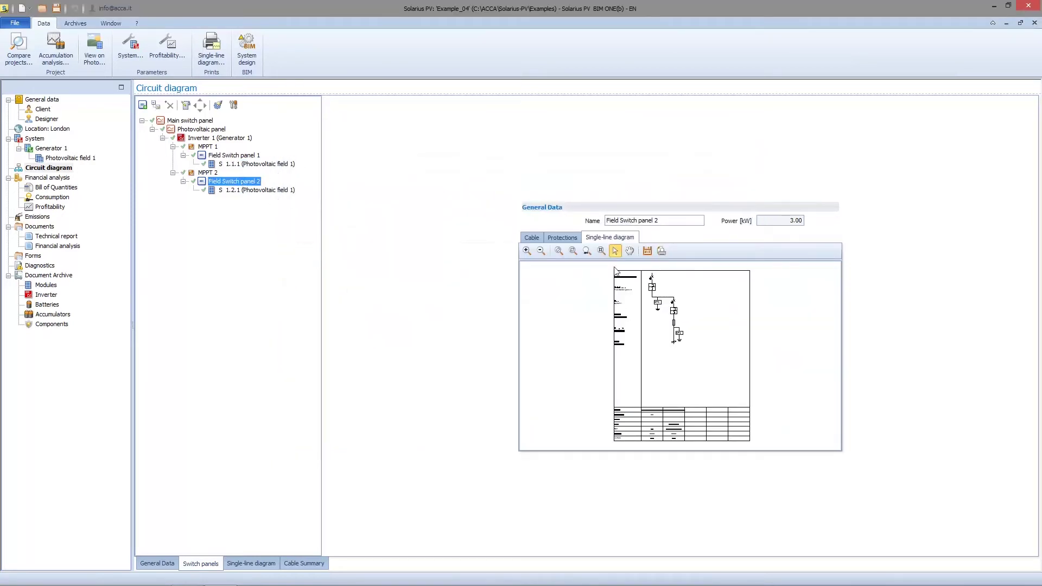
click(663, 251)
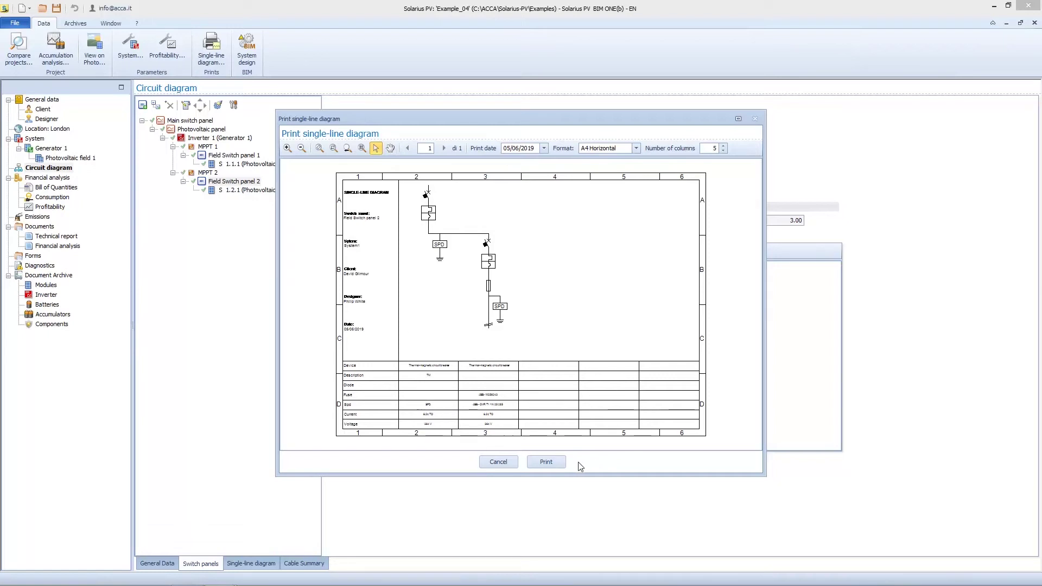
click(498, 462)
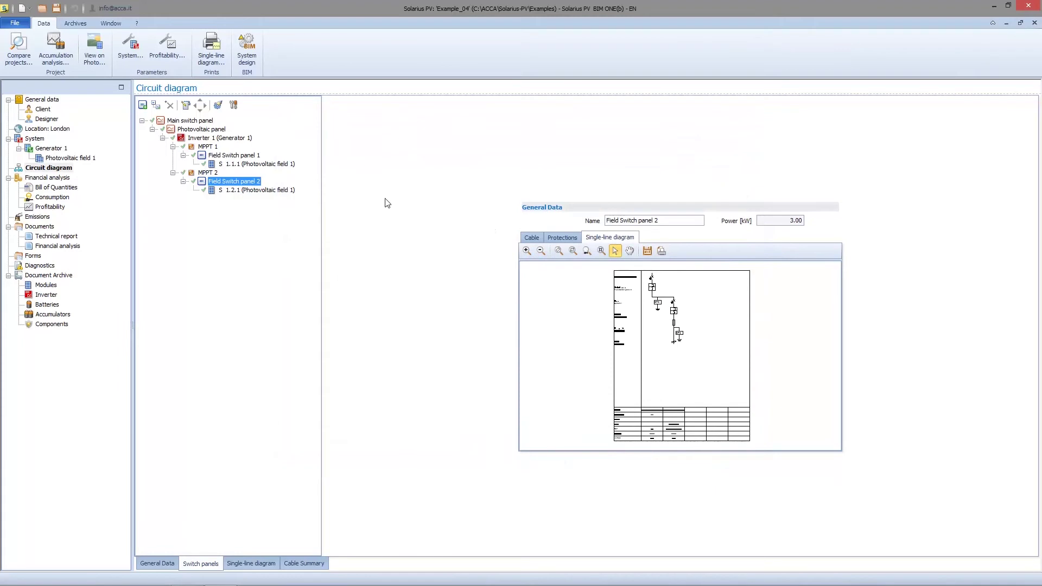
Step: Set the default direct current cable installation to insulated conductors or single-core cables in conduit on a wooden wall
click(234, 105)
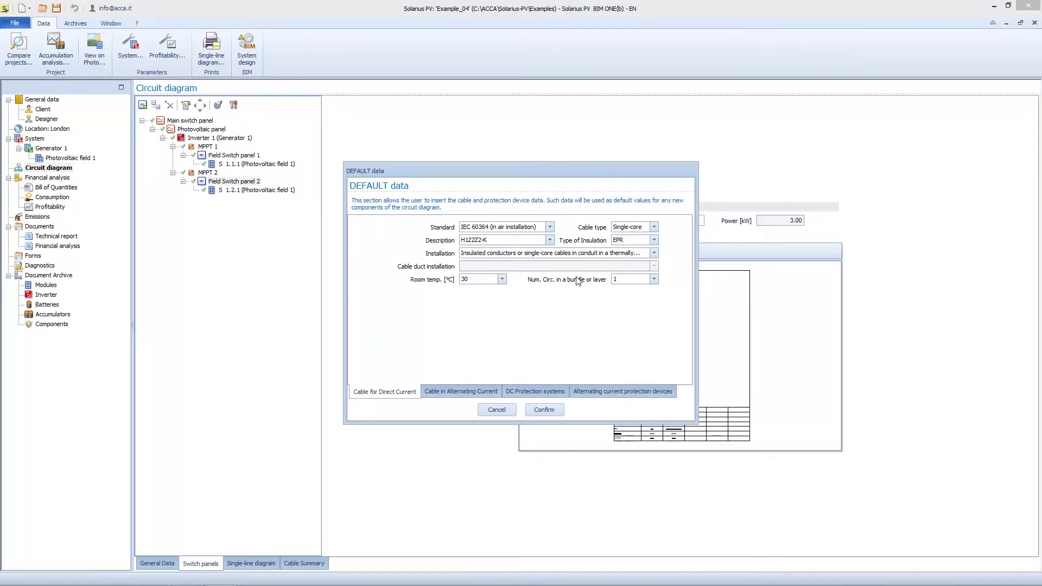
click(653, 254)
click(520, 311)
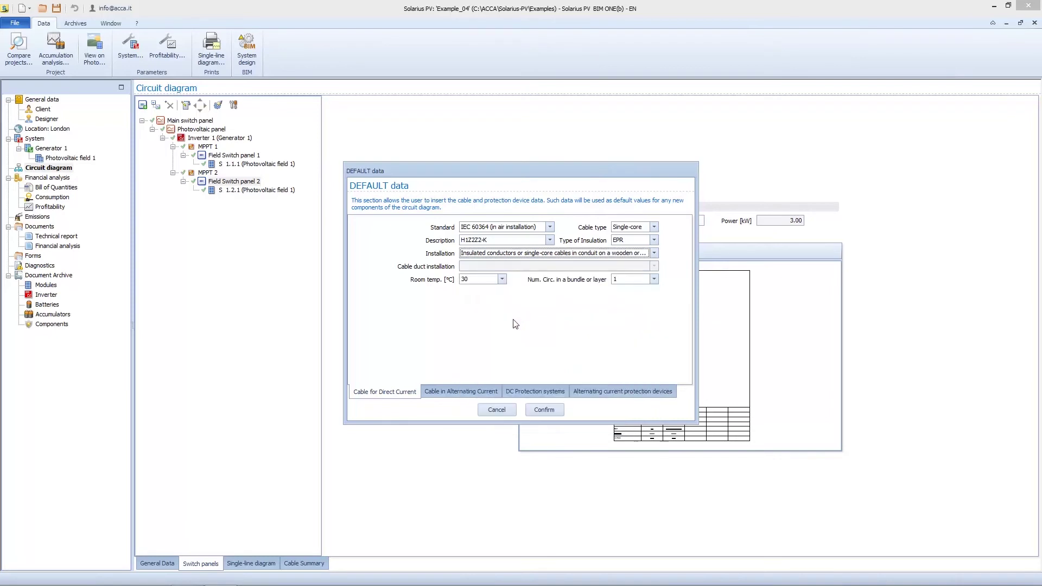
Step: Review the default AC cable and protection data, try including a diode and fuse in the DC input protection, and discard the default changes
click(456, 395)
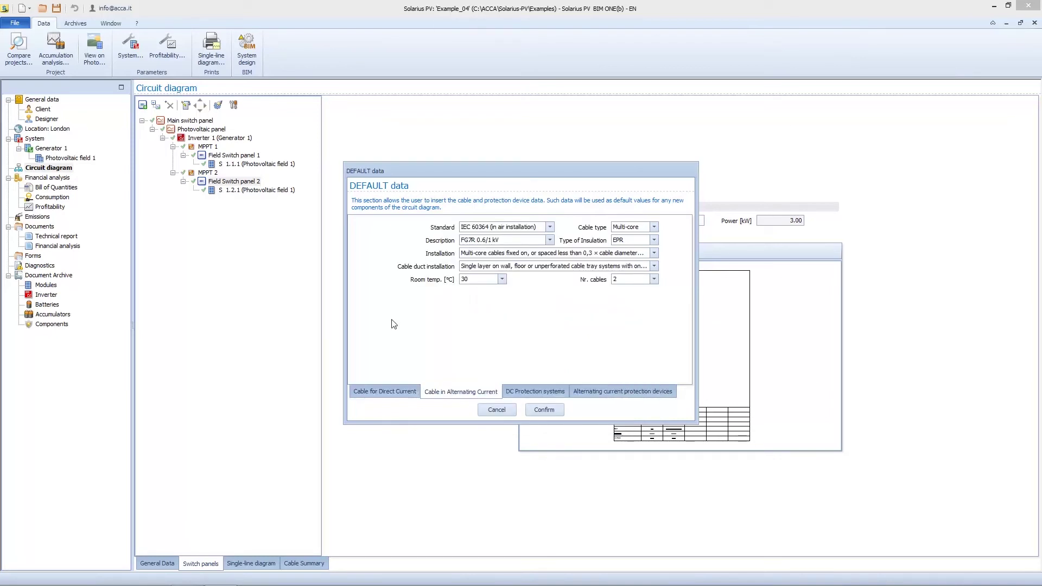
click(545, 394)
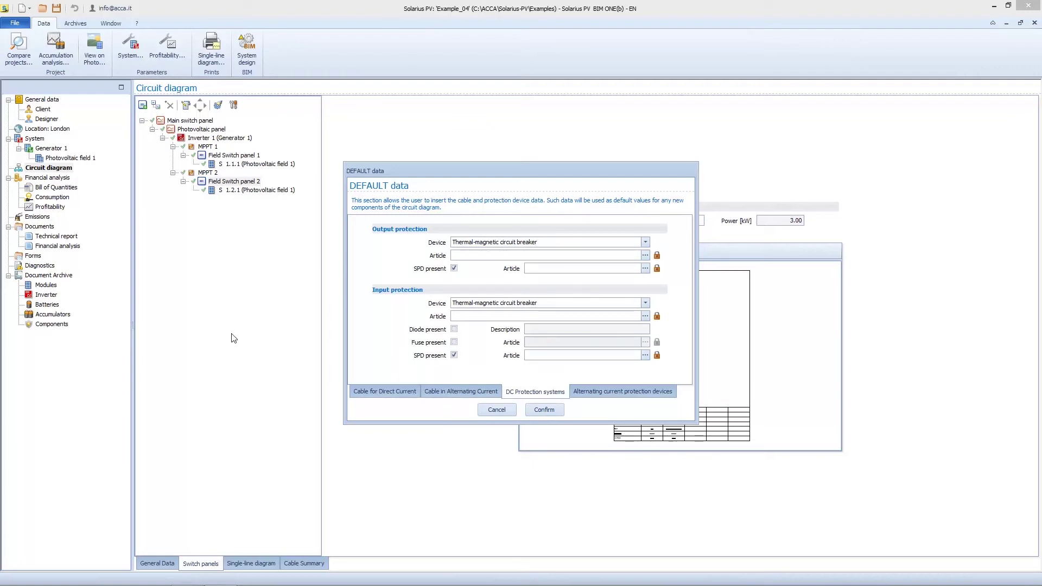
click(453, 329)
click(453, 342)
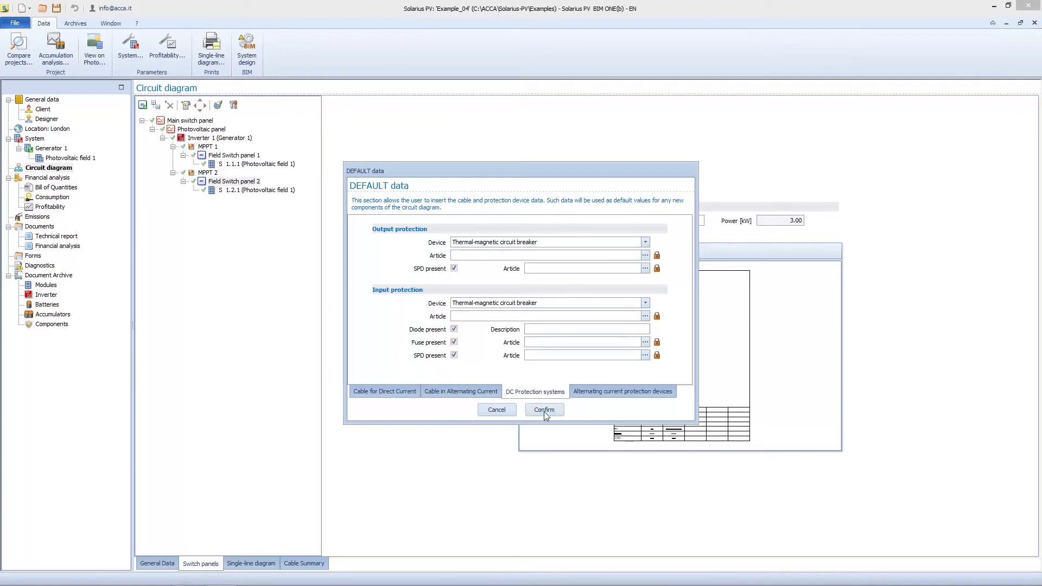
click(616, 395)
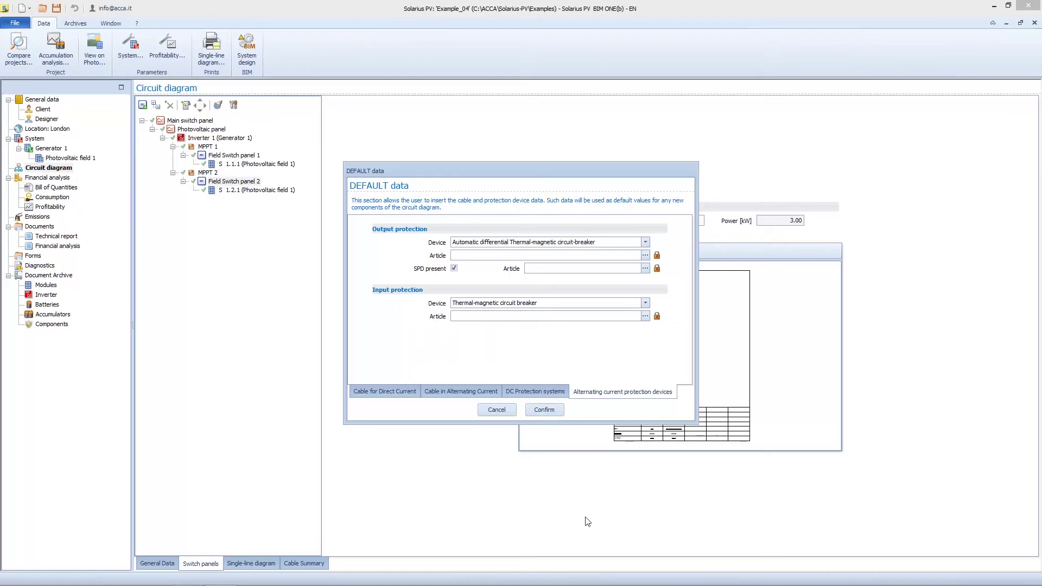
click(496, 410)
Step: Examine the system's single-line diagram, its drawing, legend and title block options, and the available page formats without changing them
click(251, 564)
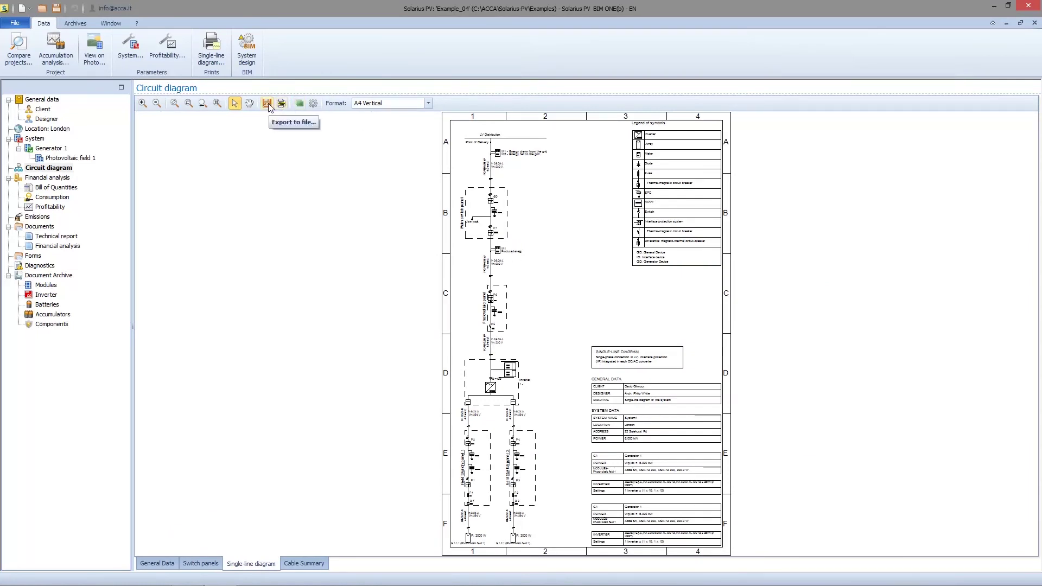
click(314, 103)
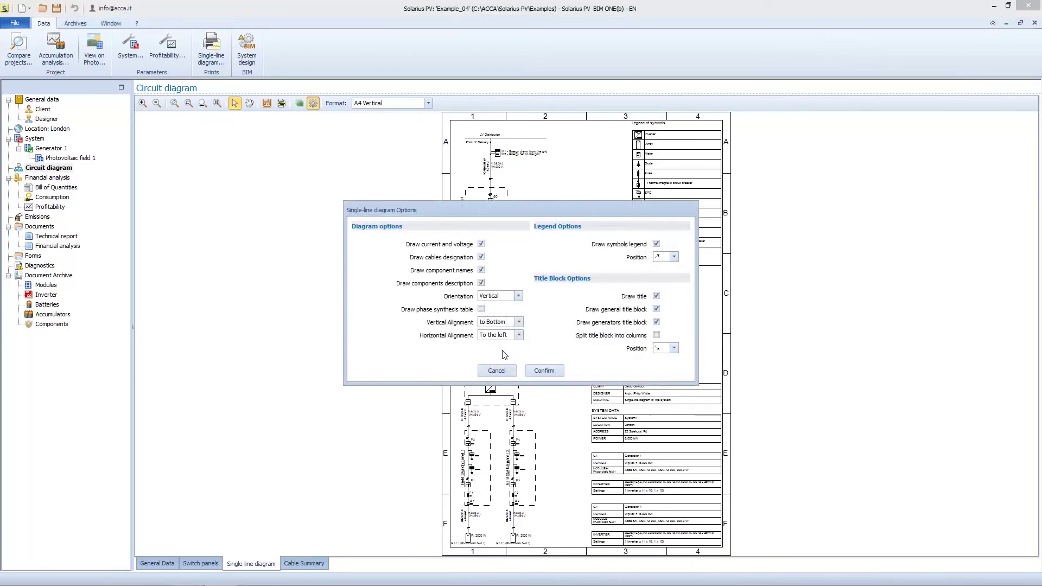
click(495, 371)
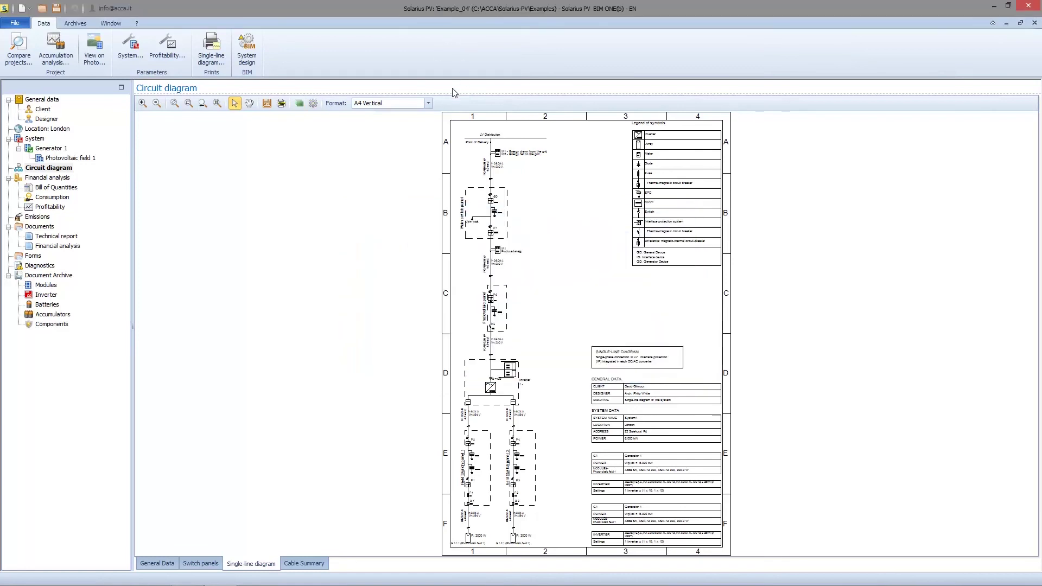
click(429, 103)
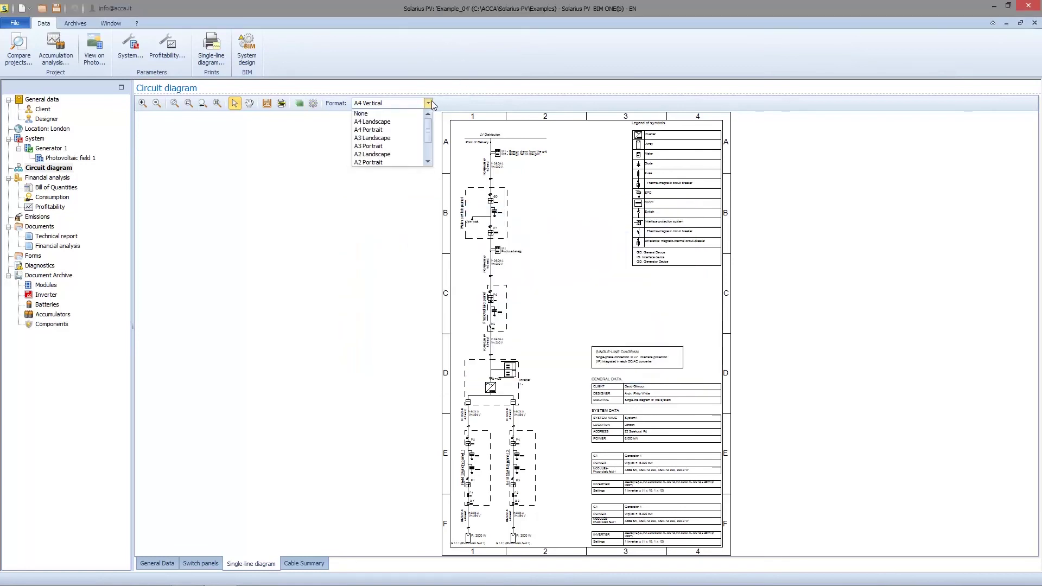
click(432, 102)
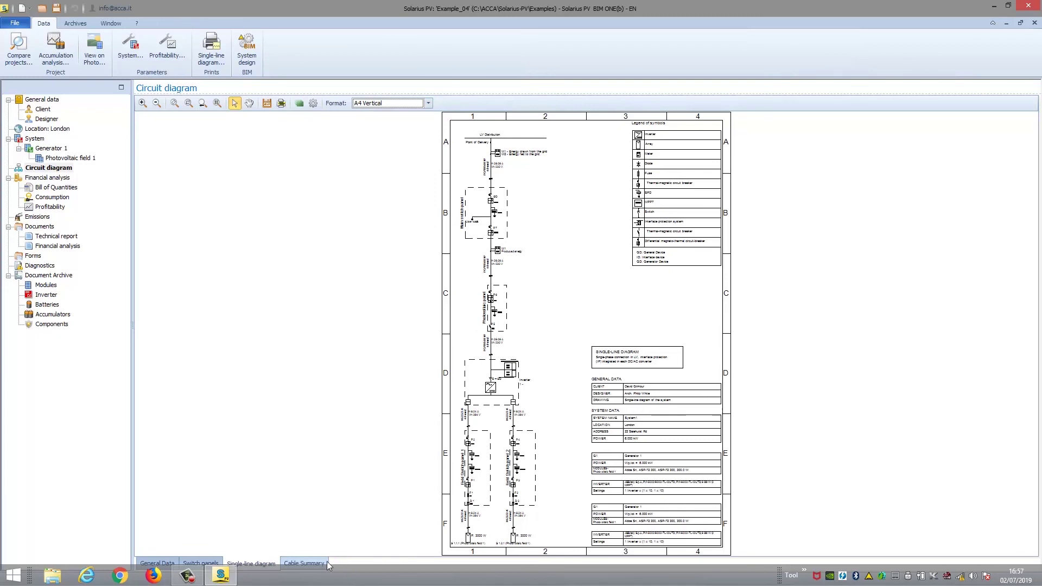
Step: Review the circuit diagram's cable summary for thickness, length, current, carrying capacity and voltage drop
click(313, 564)
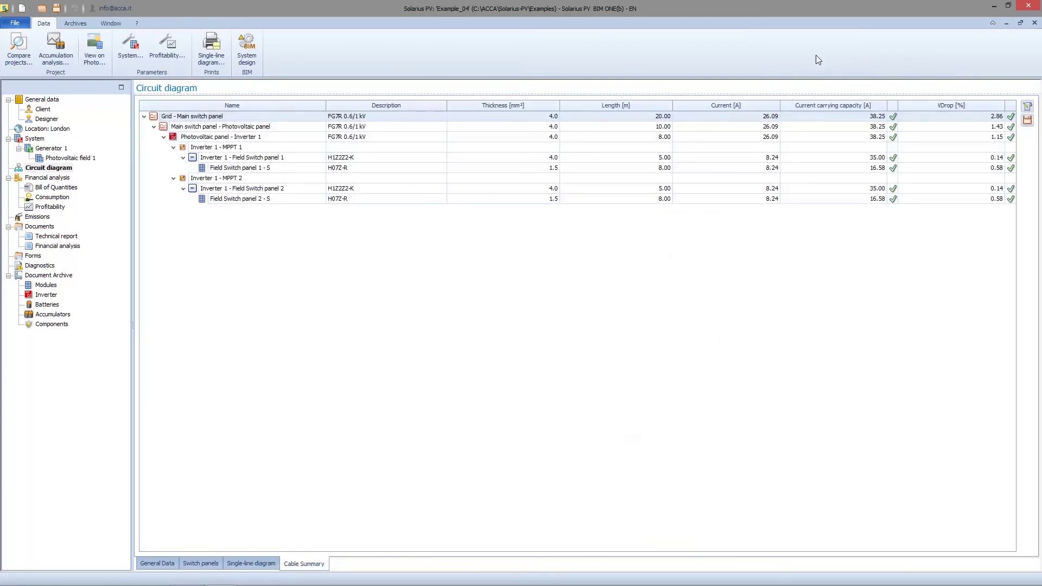